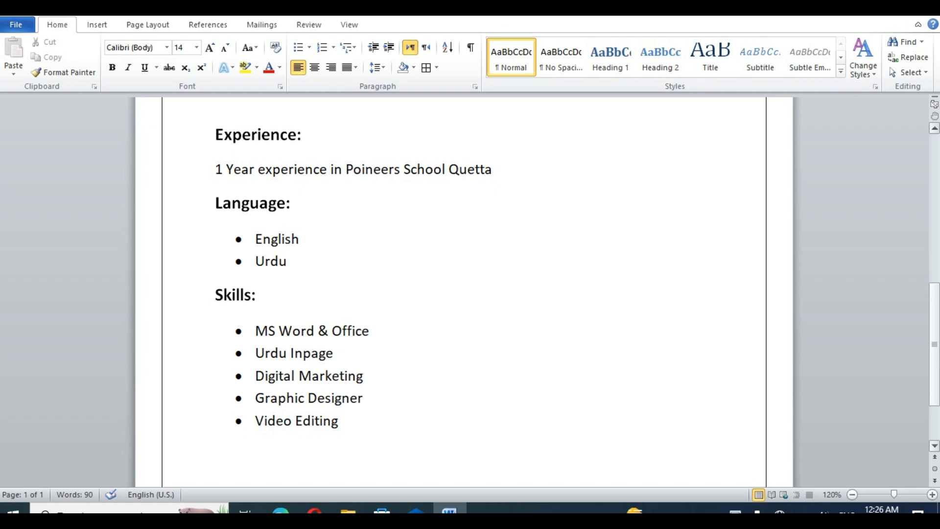
- Review the CV's title, applicant name, address and contact number lines
{"action": "scroll", "coordinate": [464, 291], "scroll_direction": "down", "scroll_amount": 2}
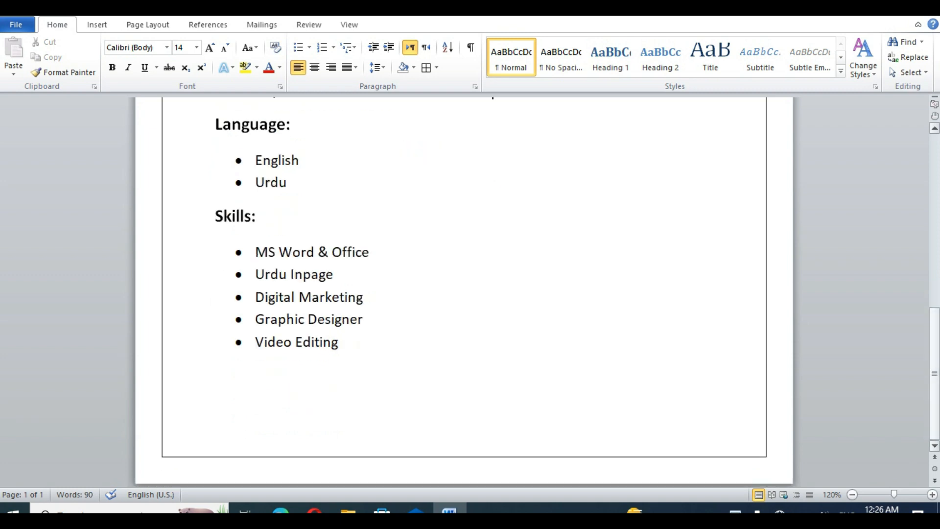
{"action": "scroll", "coordinate": [464, 291], "scroll_direction": "up", "scroll_amount": 6}
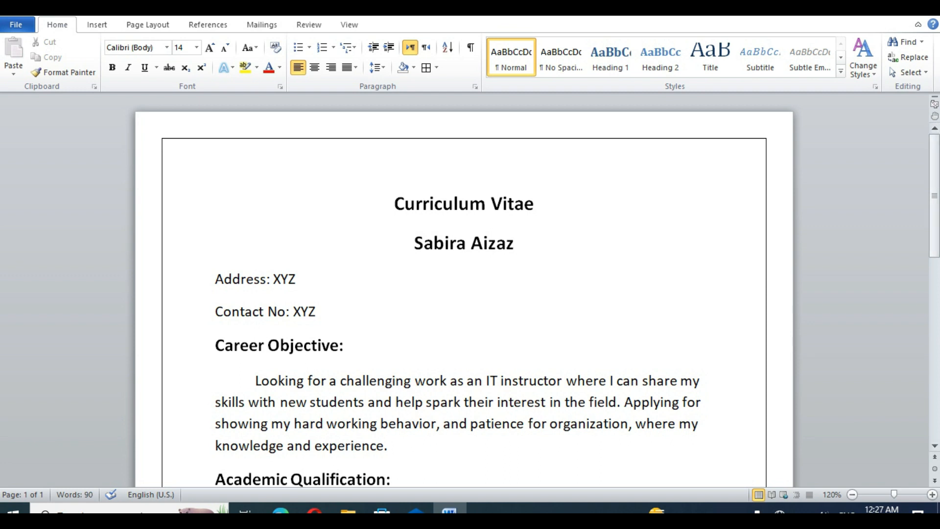
{"action": "left_click", "coordinate": [414, 243]}
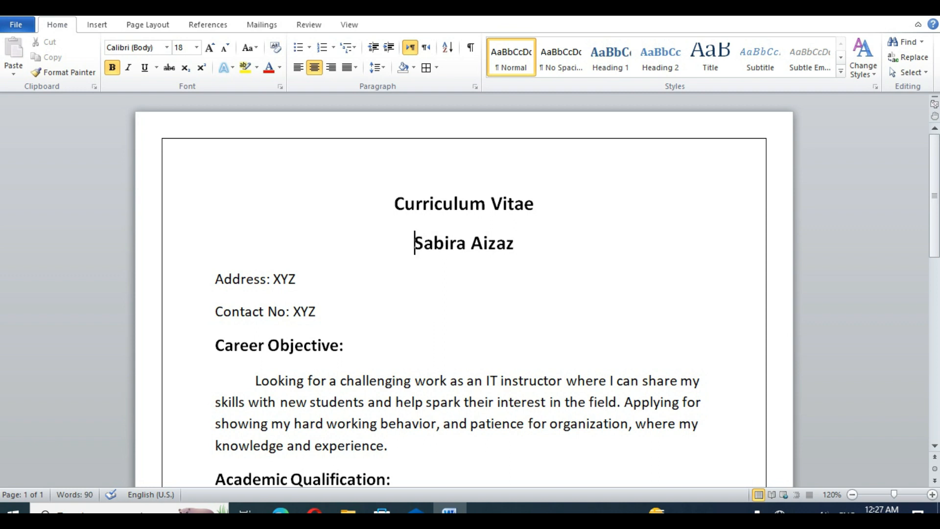
{"action": "left_click", "coordinate": [395, 204]}
{"action": "key", "text": "shift+Down"}
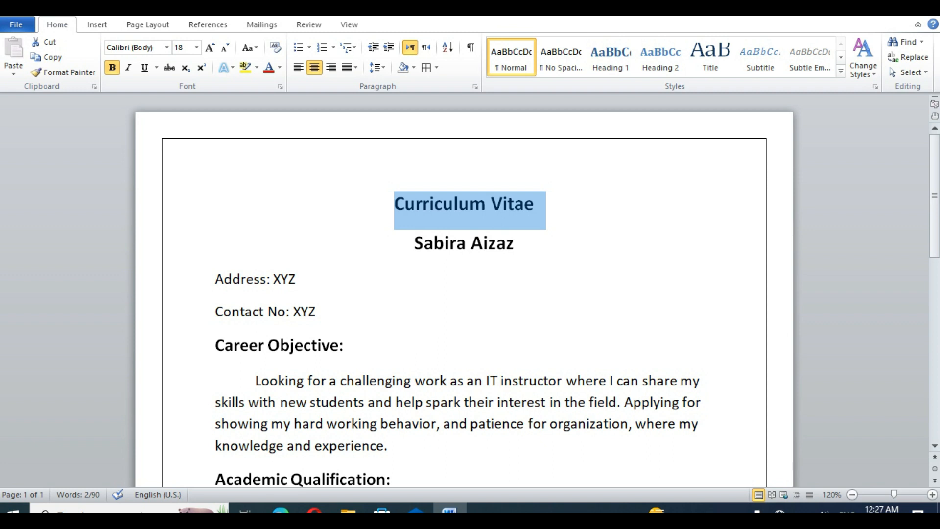
{"action": "left_click", "coordinate": [415, 243]}
{"action": "left_click_drag", "start_coordinate": [415, 243], "coordinate": [525, 244]}
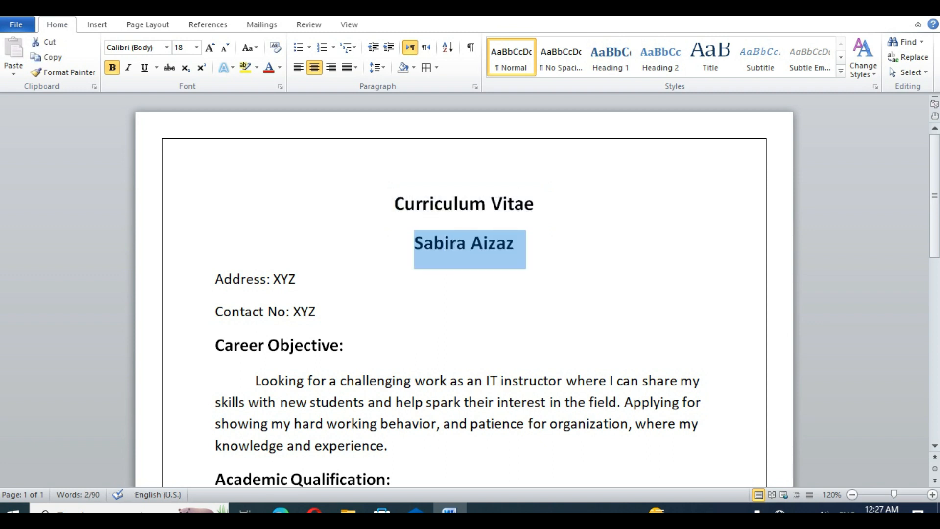
{"action": "left_click", "coordinate": [225, 279]}
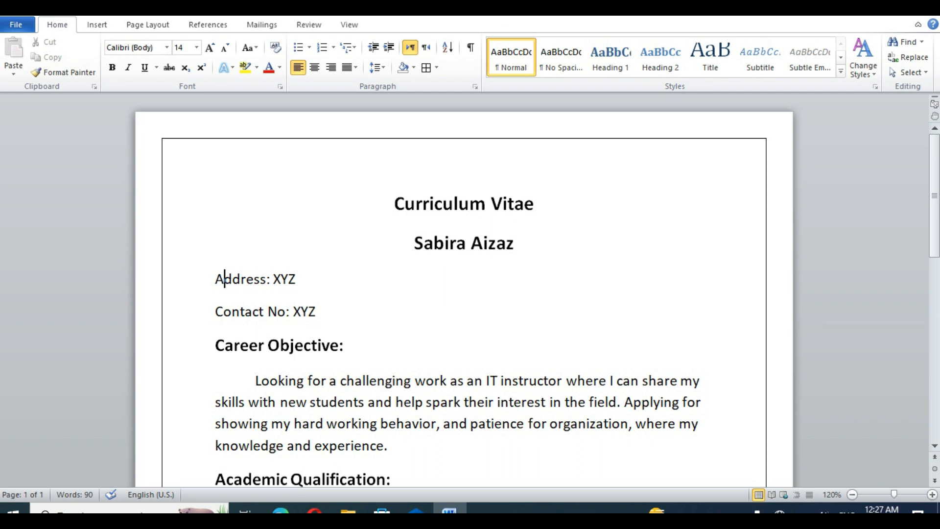
{"action": "left_click", "coordinate": [216, 279]}
{"action": "key", "text": "shift+Down"}
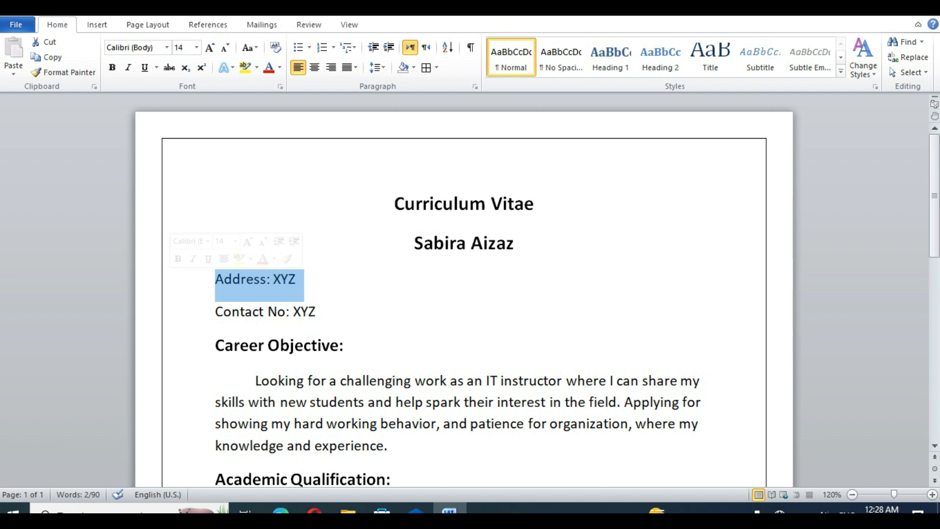
{"action": "left_click", "coordinate": [296, 279]}
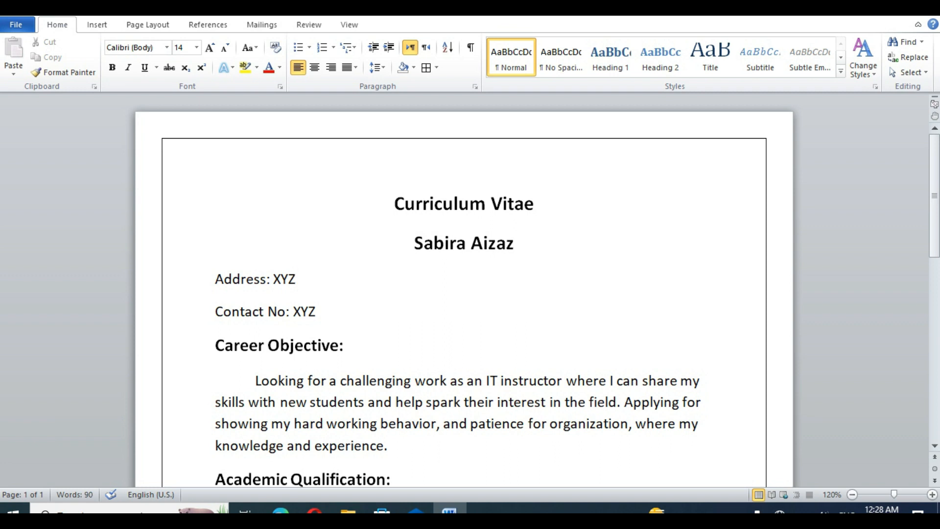
{"action": "left_click_drag", "start_coordinate": [215, 311], "coordinate": [324, 312]}
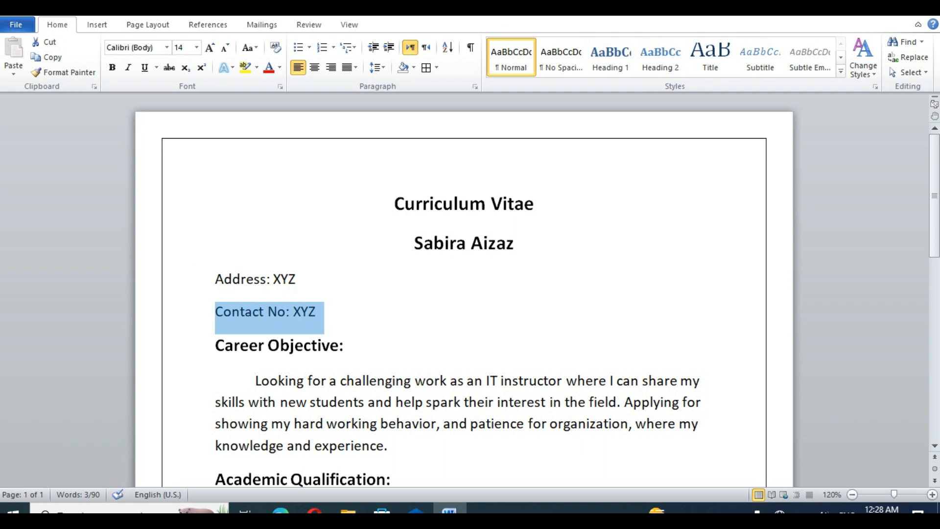
{"action": "left_click", "coordinate": [316, 312]}
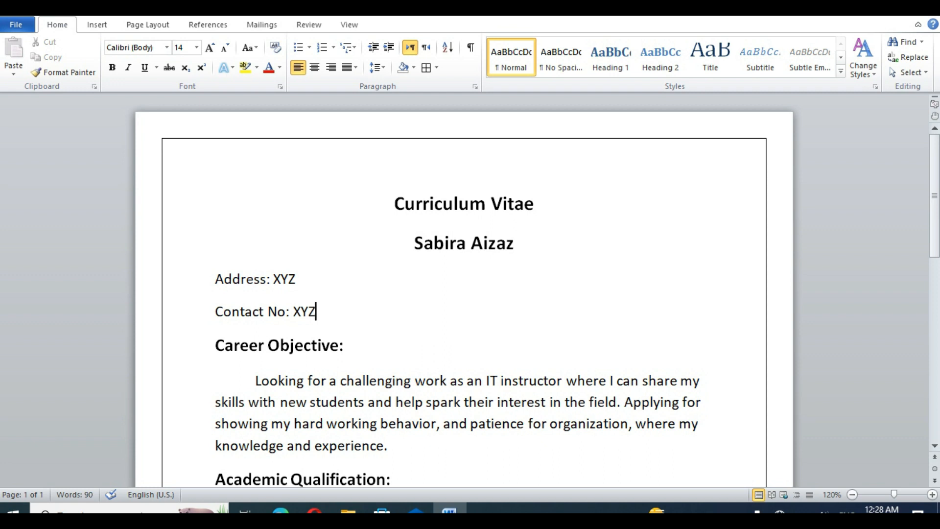
- Examine the Career Objective paragraph, the Academic Qualification table and the Experience line of the CV
{"action": "scroll", "coordinate": [464, 293], "scroll_direction": "down", "scroll_amount": 2}
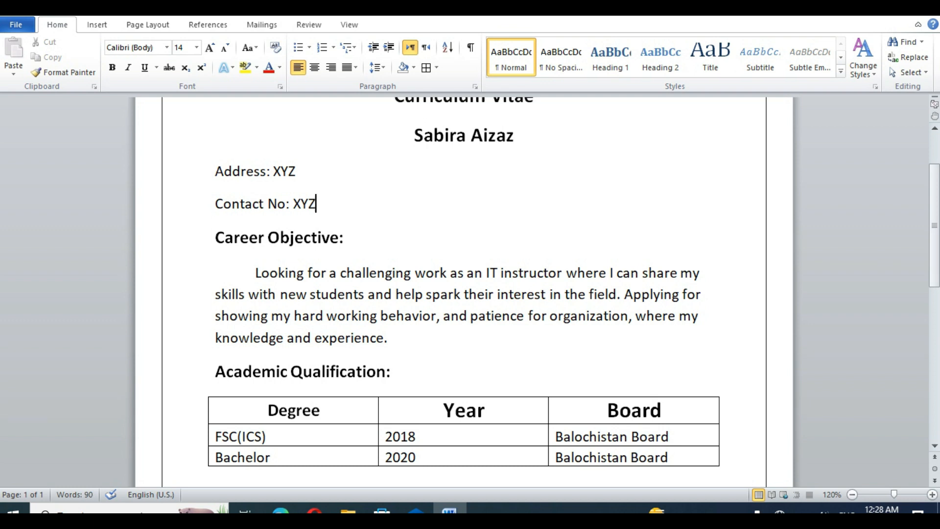
{"action": "scroll", "coordinate": [464, 293], "scroll_direction": "down", "scroll_amount": 2}
{"action": "scroll", "coordinate": [463, 294], "scroll_direction": "down", "scroll_amount": 3}
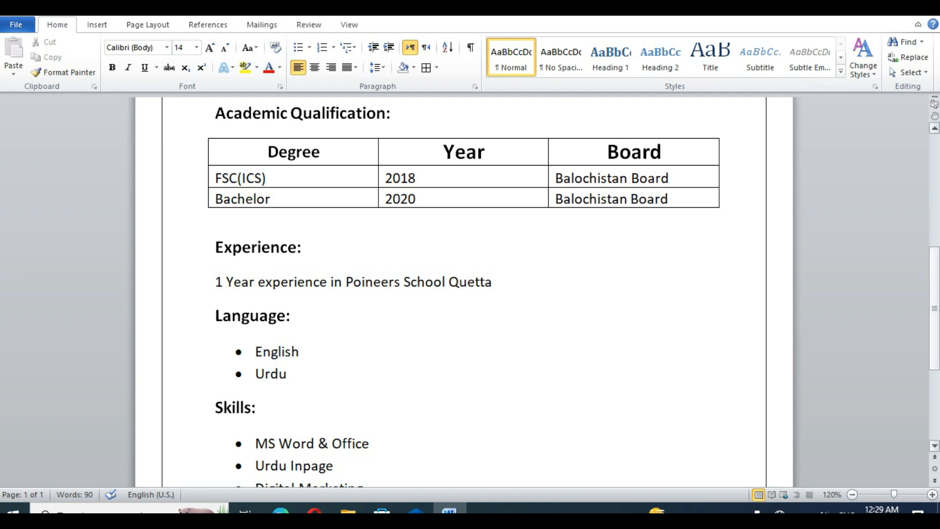
{"action": "scroll", "coordinate": [463, 294], "scroll_direction": "down", "scroll_amount": 3}
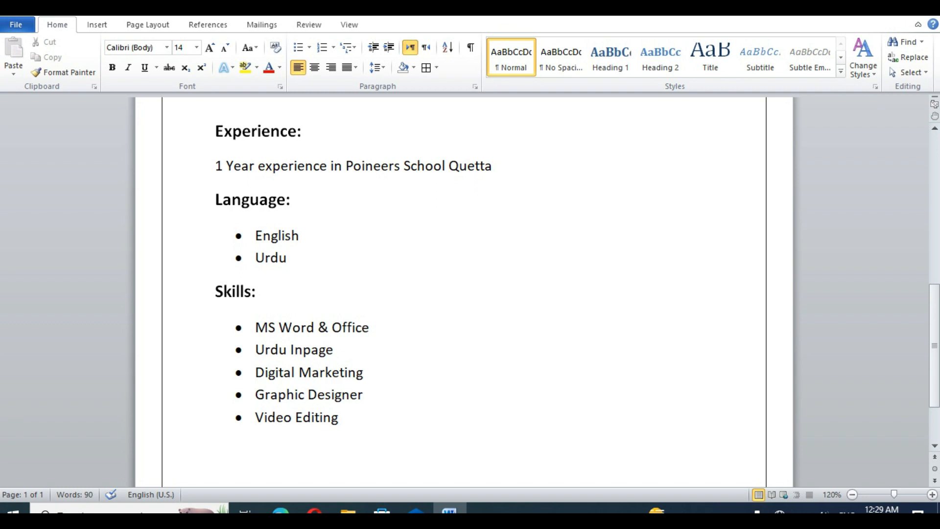
{"action": "left_click_drag", "start_coordinate": [216, 167], "coordinate": [500, 169]}
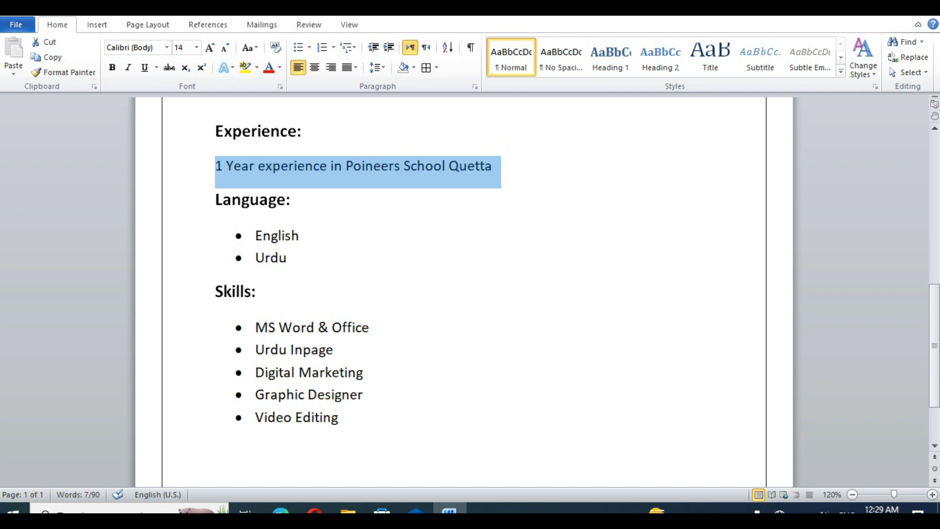
{"action": "left_click", "coordinate": [292, 199]}
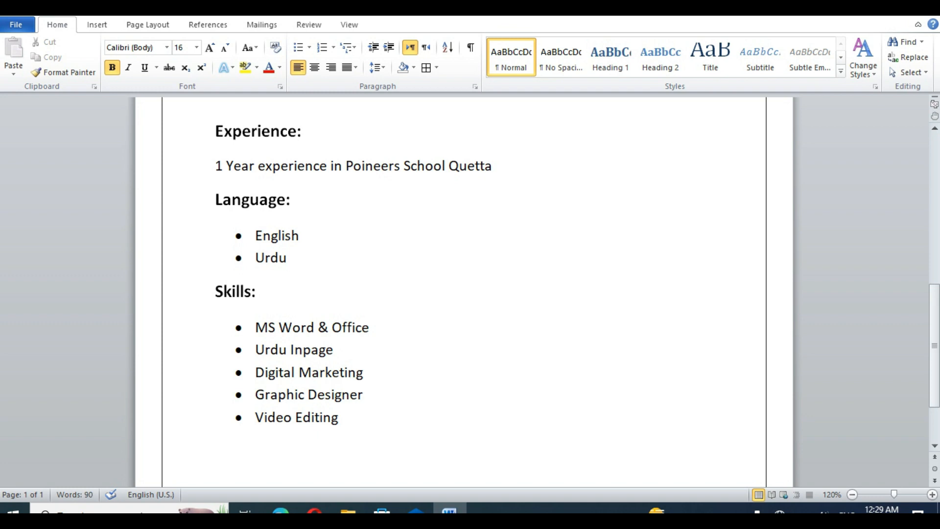
- Ignore the spelling error flagged on "Poineers" in the Experience line
{"action": "left_click", "coordinate": [493, 166]}
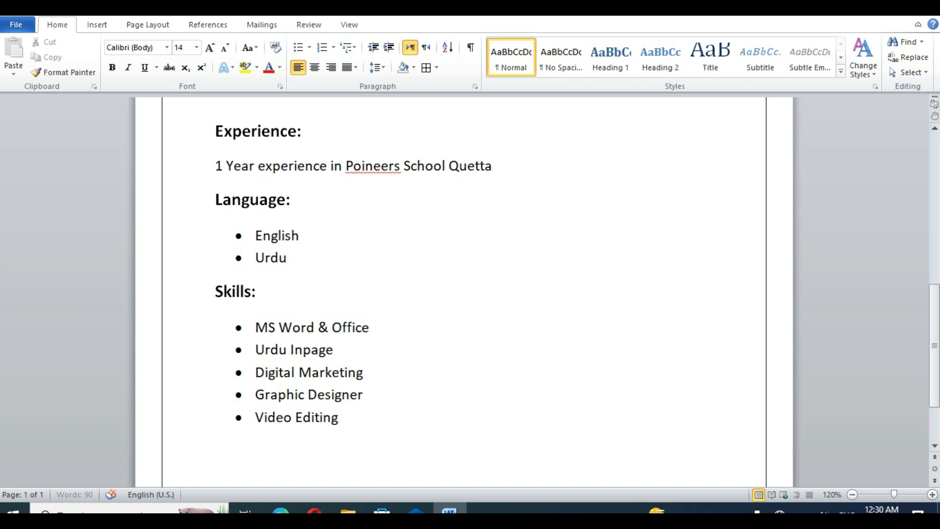
{"action": "left_click", "coordinate": [291, 200]}
{"action": "left_click", "coordinate": [346, 166]}
{"action": "left_click_drag", "start_coordinate": [345, 166], "coordinate": [400, 166]}
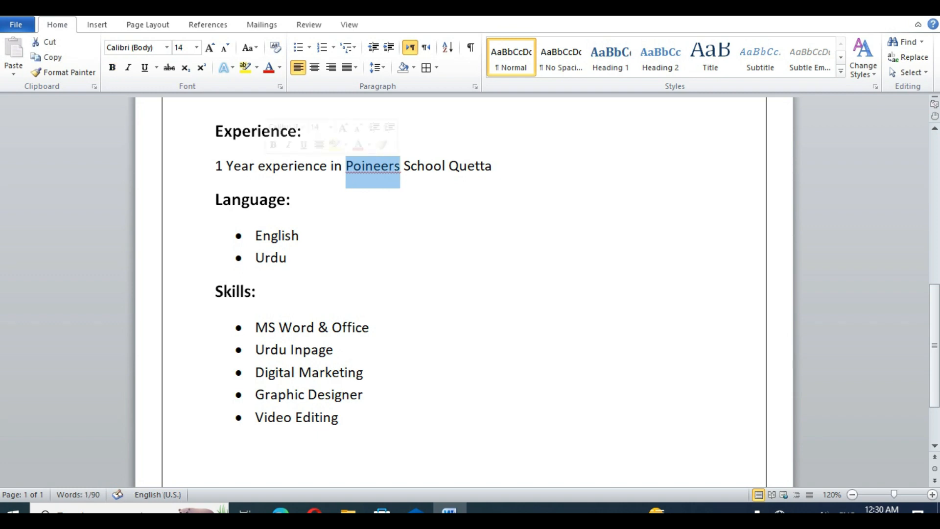
{"action": "right_click", "coordinate": [346, 175]}
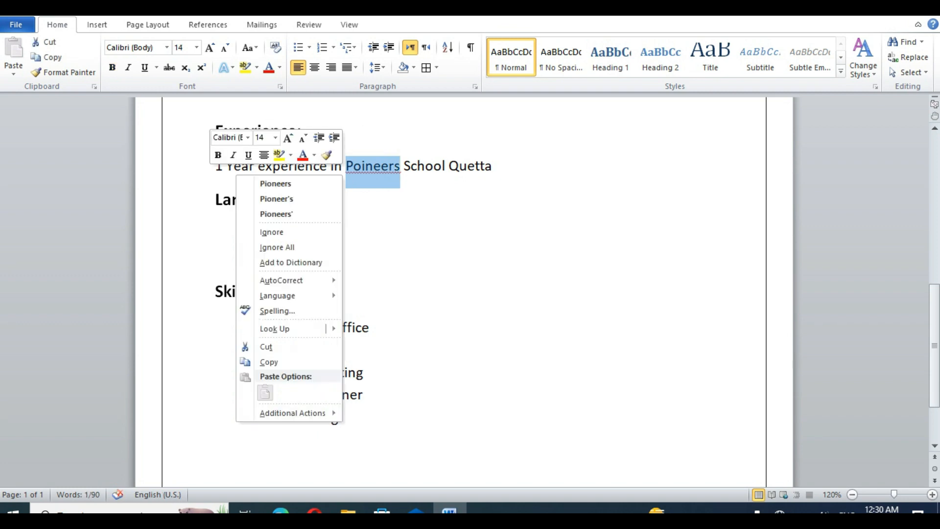
{"action": "left_click", "coordinate": [288, 232]}
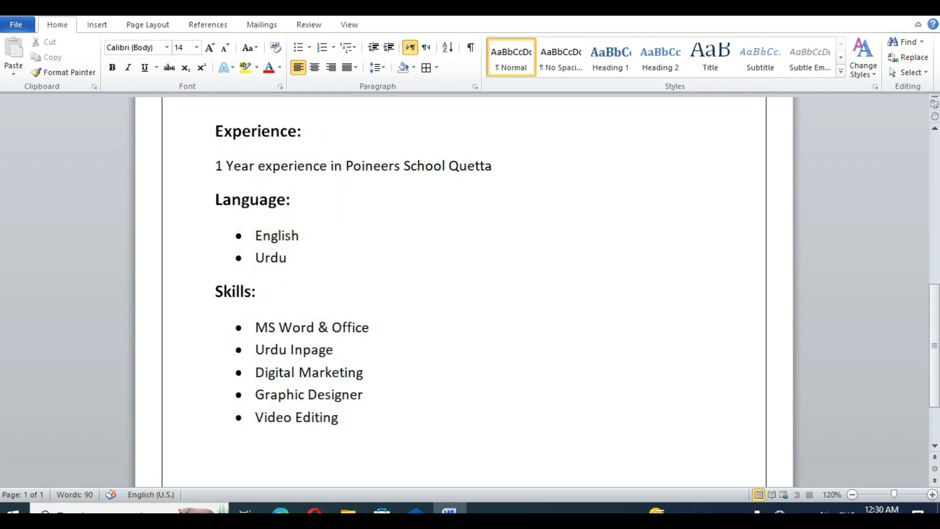
- Examine the Language and Skills sections of the CV and return to the start of the document
{"action": "left_click_drag", "start_coordinate": [255, 235], "coordinate": [294, 258]}
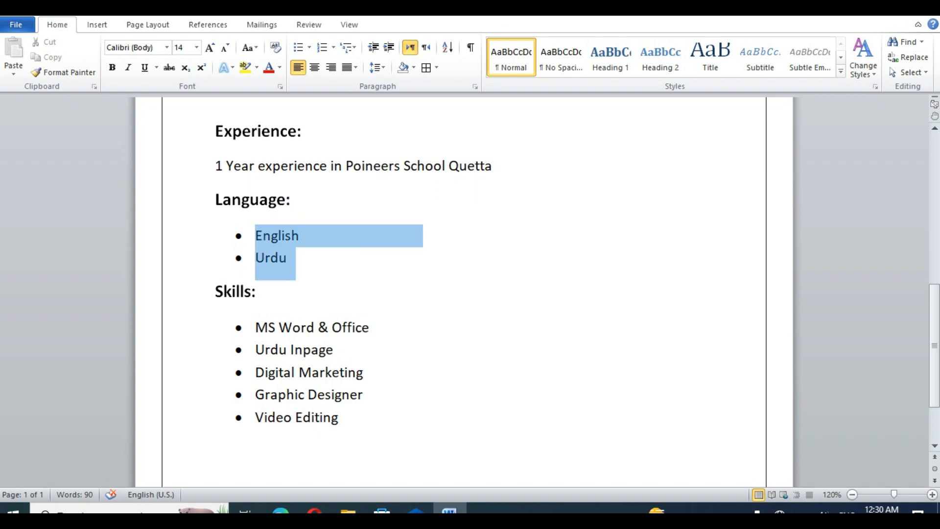
{"action": "left_click", "coordinate": [288, 258]}
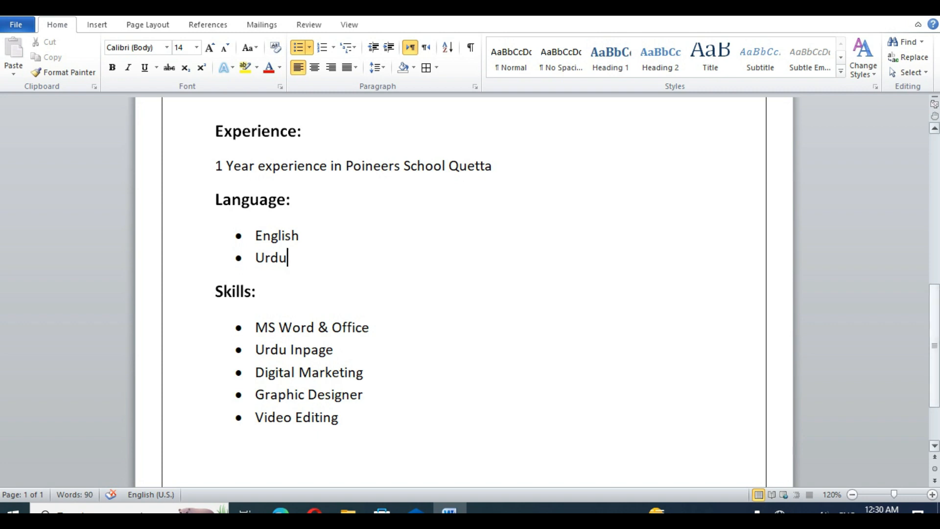
{"action": "scroll", "coordinate": [464, 289], "scroll_direction": "down", "scroll_amount": 3}
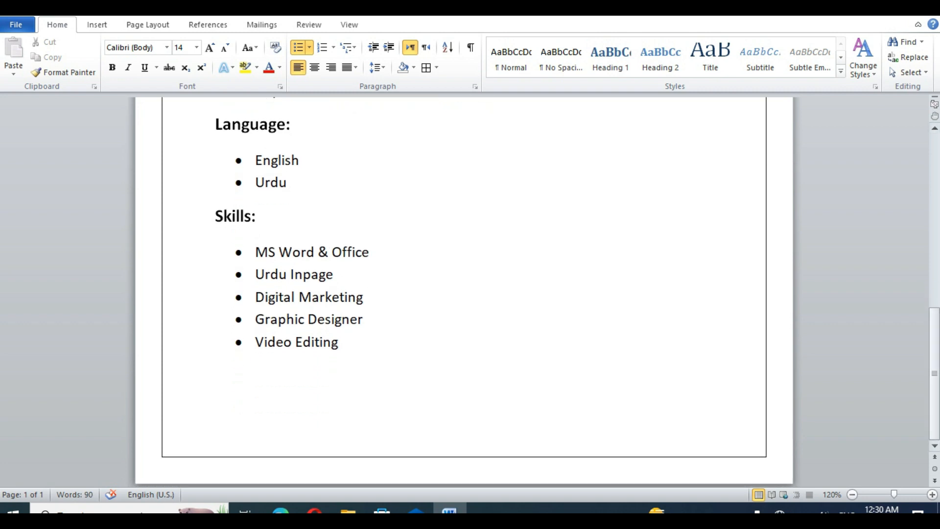
{"action": "left_click", "coordinate": [215, 216]}
{"action": "left_click_drag", "start_coordinate": [216, 216], "coordinate": [266, 217]}
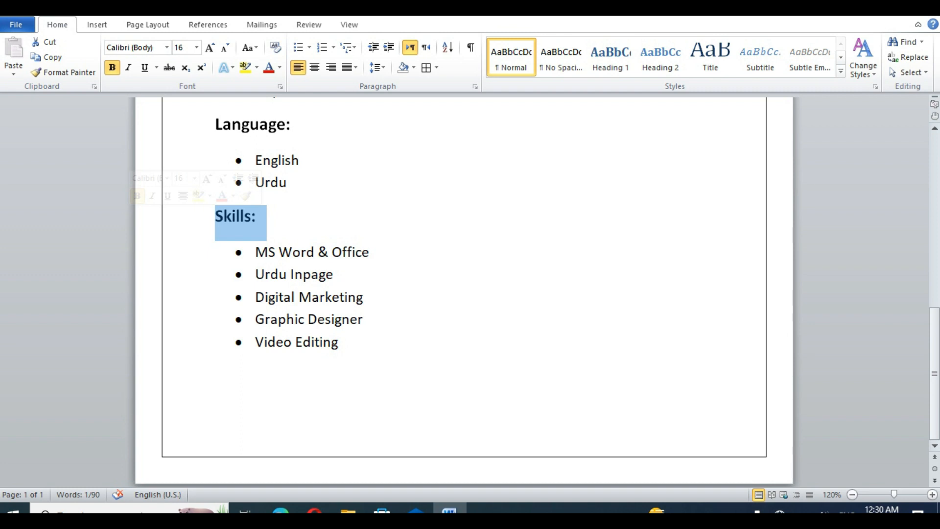
{"action": "left_click", "coordinate": [293, 251]}
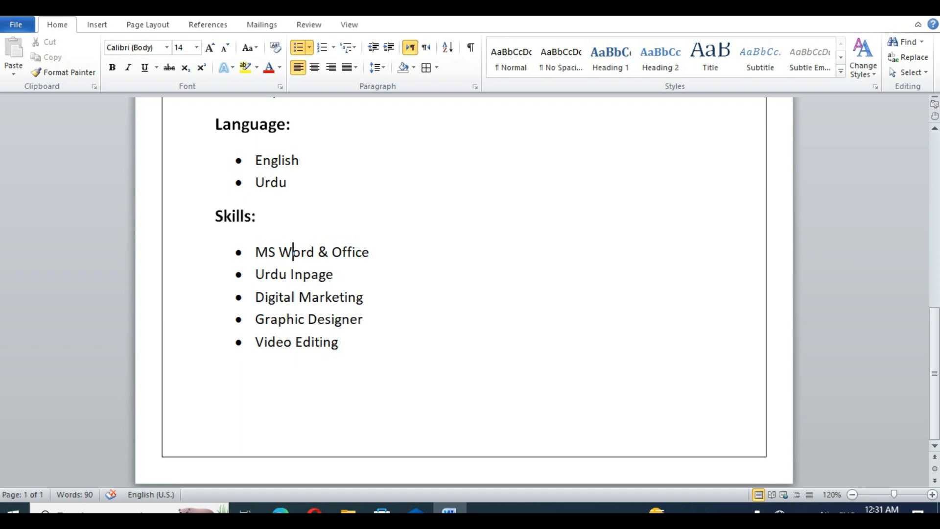
{"action": "scroll", "coordinate": [464, 292], "scroll_direction": "up", "scroll_amount": 5}
{"action": "scroll", "coordinate": [464, 291], "scroll_direction": "up", "scroll_amount": 1}
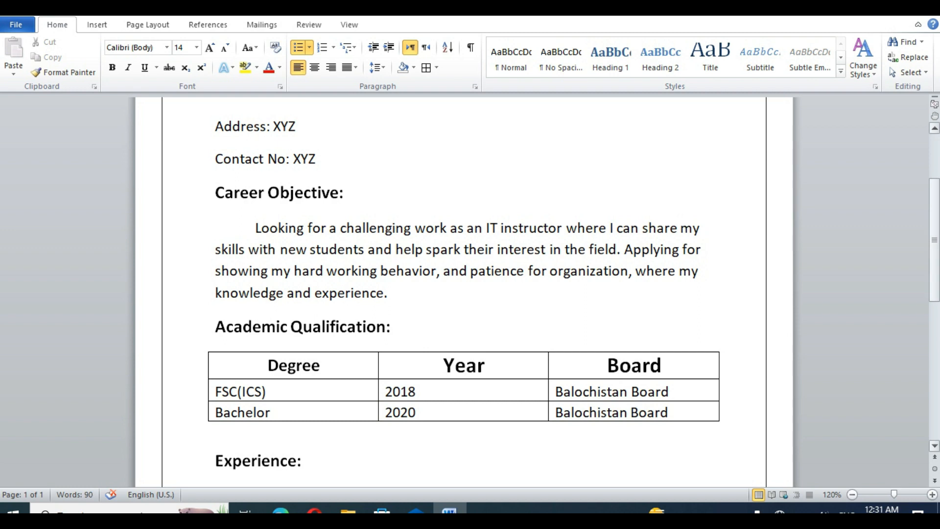
{"action": "scroll", "coordinate": [464, 291], "scroll_direction": "up", "scroll_amount": 3}
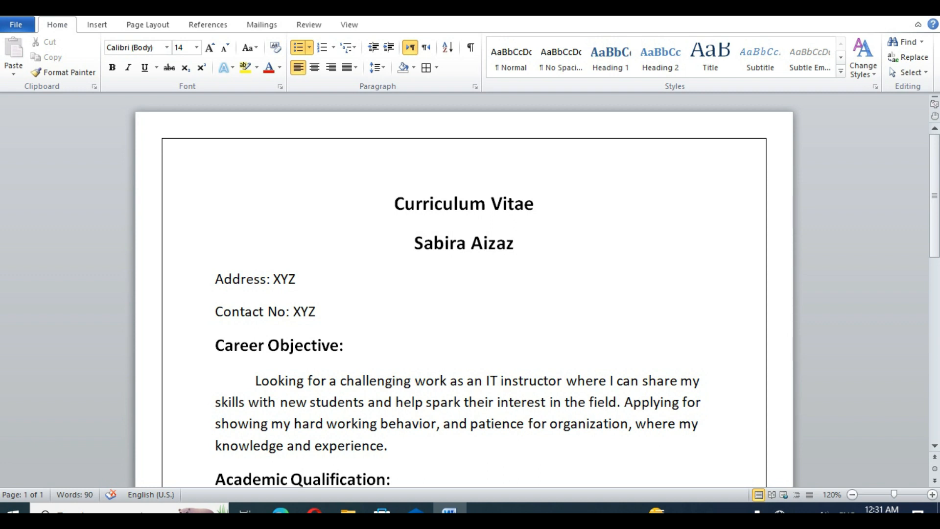
- Add the text "Ctrl+P" at the end of the Contact No line, spaced three tabs away from it
{"action": "left_click", "coordinate": [316, 312]}
{"action": "key", "text": "Tab"}
{"action": "key", "text": "Tab"}
{"action": "key", "text": "Tab"}
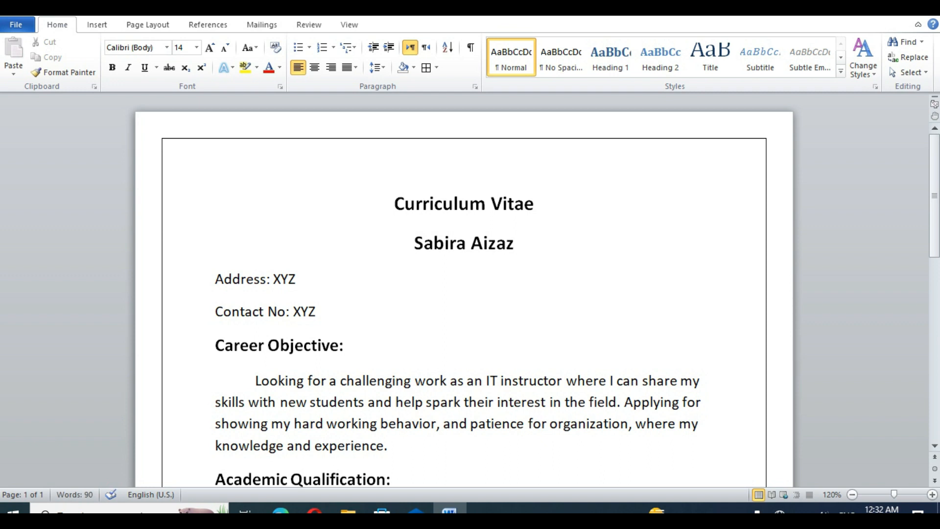
{"action": "type", "text": "Ctrl+P"}
- Format the "Ctrl+P" text on the Contact No line as bold with font size 22
{"action": "left_click_drag", "start_coordinate": [415, 312], "coordinate": [459, 313]}
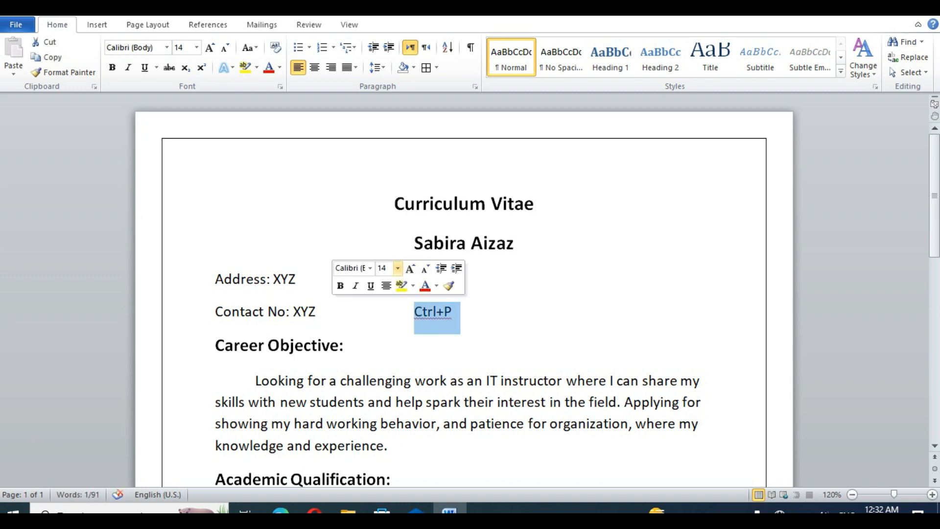
{"action": "left_click", "coordinate": [397, 268]}
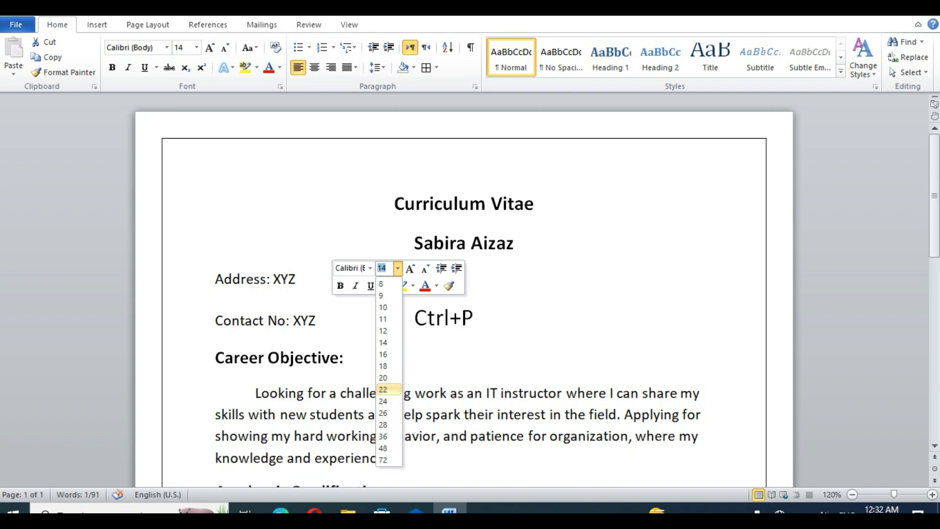
{"action": "left_click", "coordinate": [383, 389]}
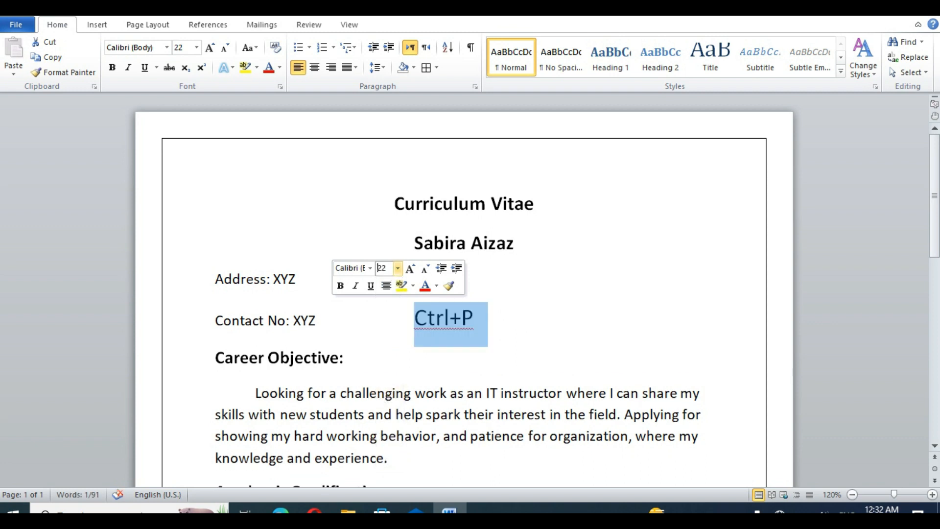
{"action": "left_click", "coordinate": [340, 285]}
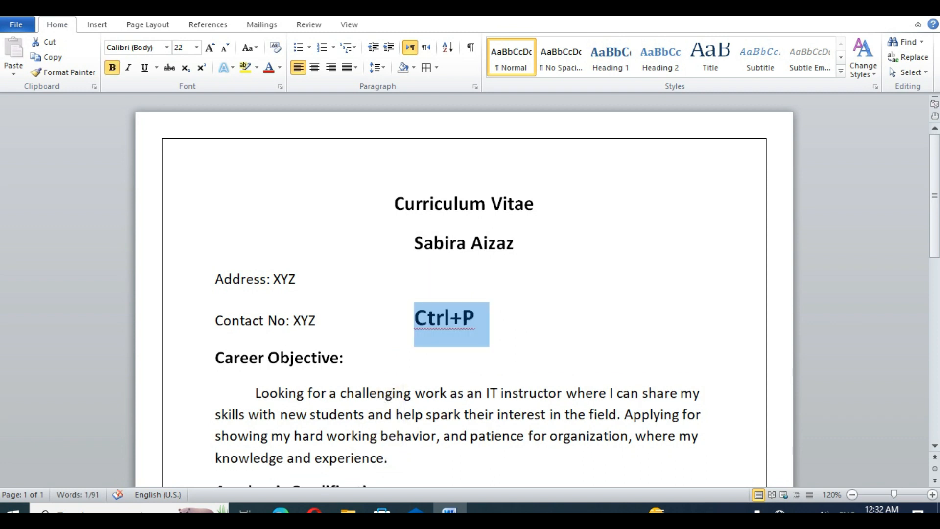
{"action": "left_click", "coordinate": [476, 318]}
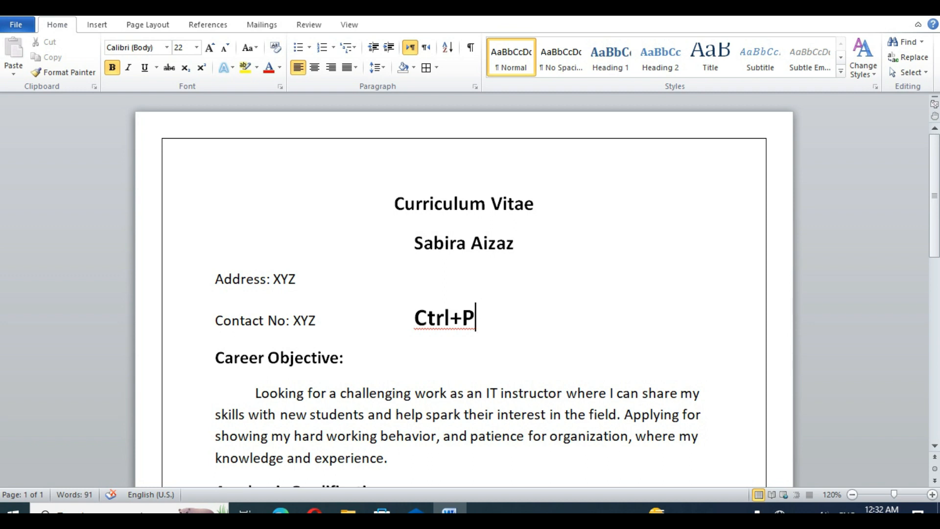
- Open the print settings for the CV and view the available printers, keeping Microsoft Print to PDF
{"action": "key", "text": "ctrl+p"}
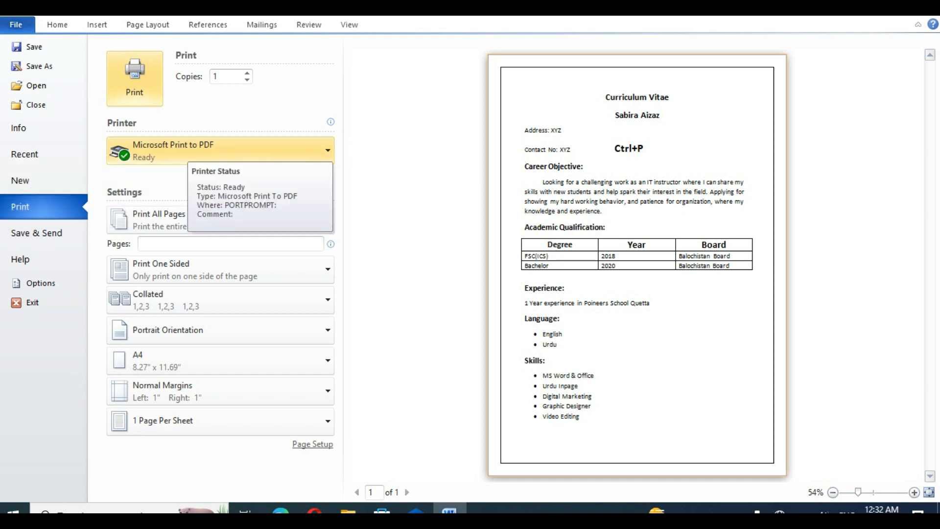
{"action": "left_click", "coordinate": [186, 151]}
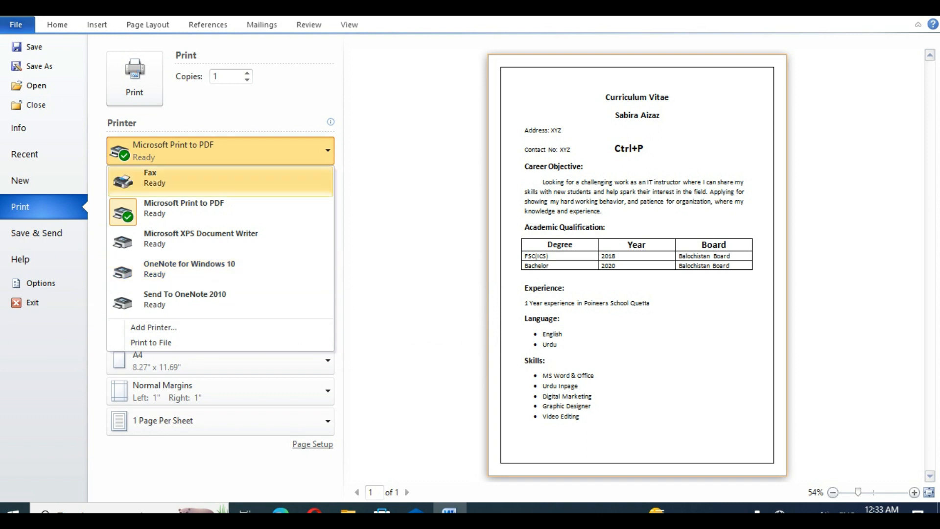
{"action": "left_click", "coordinate": [186, 151]}
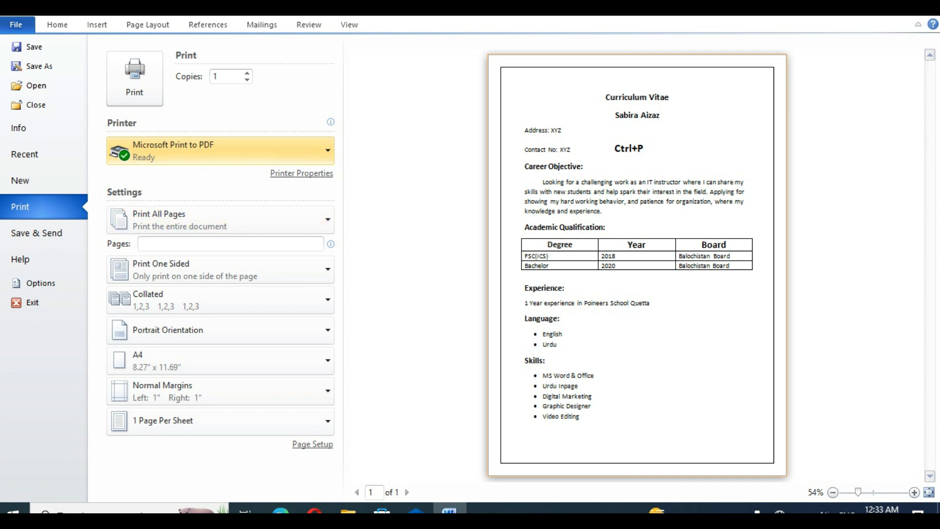
- Examine the choices for which pages to print, including the document property lists further down
{"action": "left_click", "coordinate": [220, 220]}
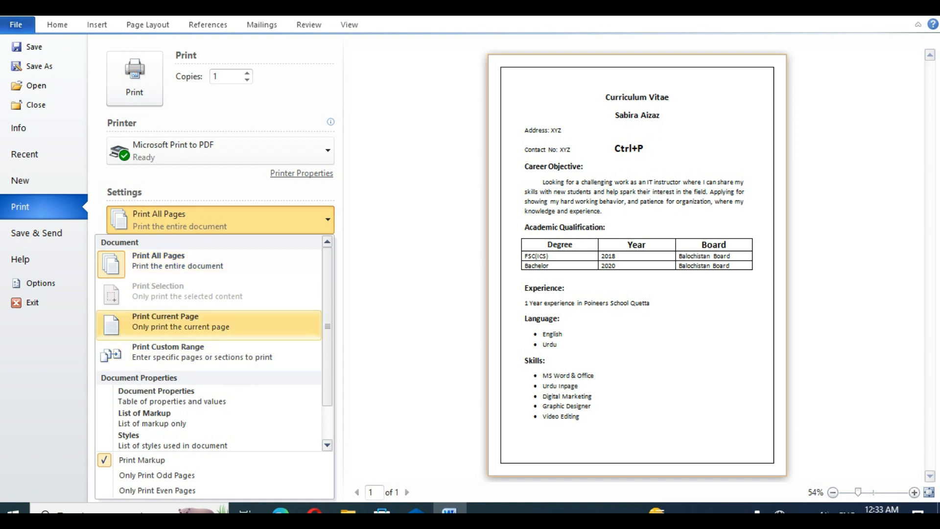
{"action": "key", "text": "Escape"}
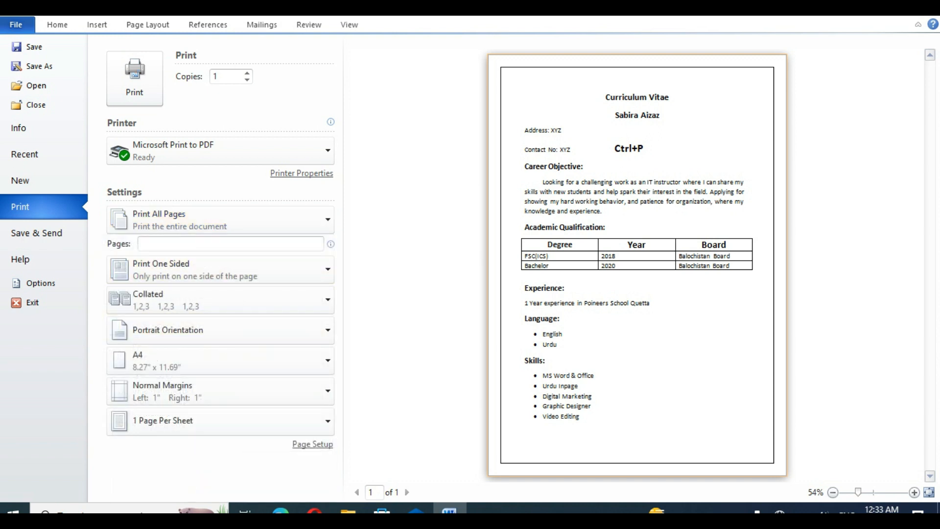
{"action": "left_click", "coordinate": [220, 219]}
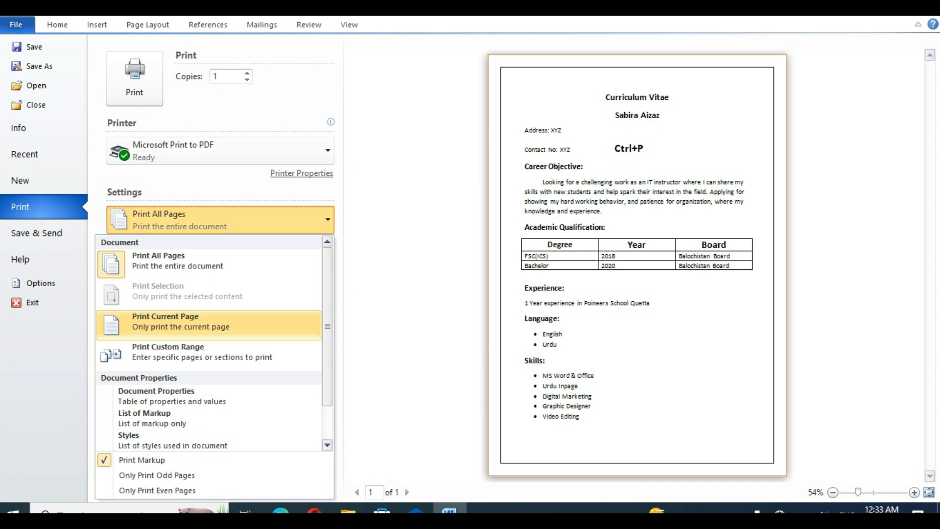
{"action": "scroll", "coordinate": [210, 323], "scroll_direction": "down", "scroll_amount": 2}
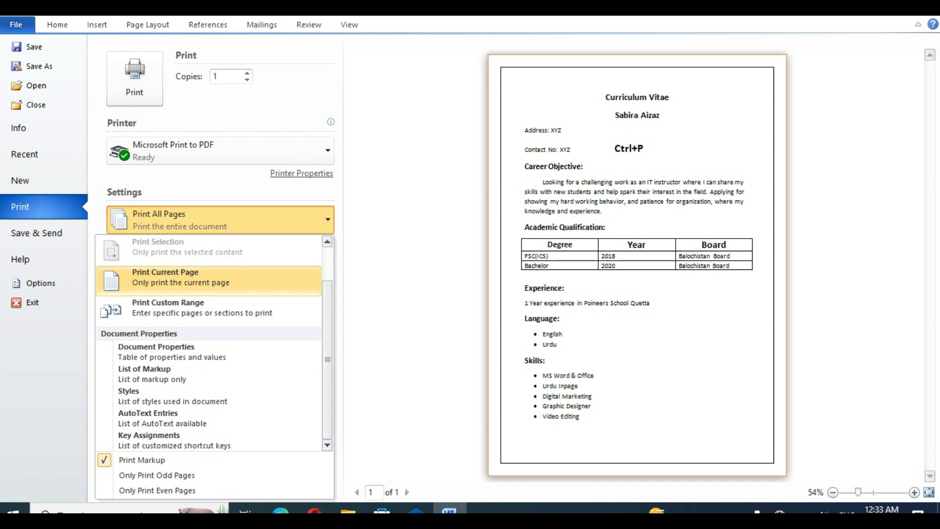
{"action": "key", "text": "Escape"}
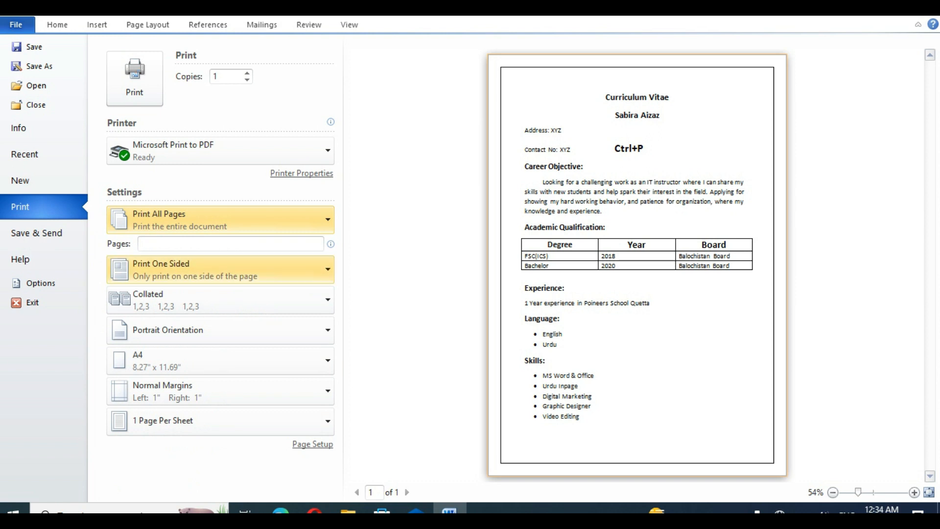
- Review the one-sided and two-sided printing choices and the collation choices for the CV
{"action": "left_click", "coordinate": [220, 270]}
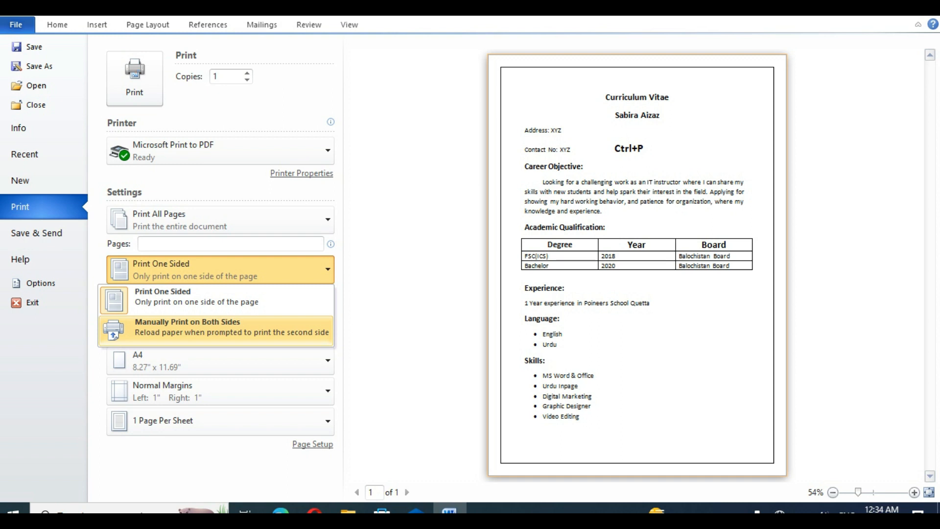
{"action": "key", "text": "Return"}
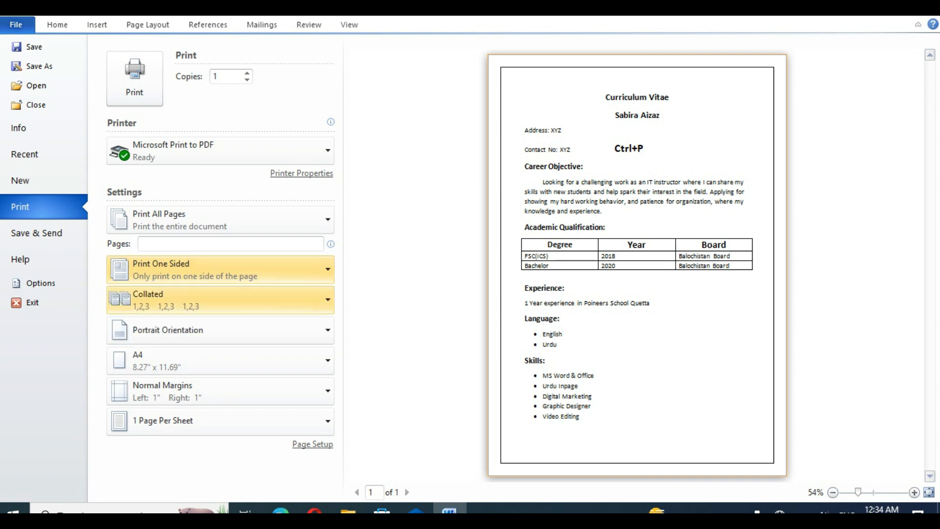
{"action": "key", "text": "Return"}
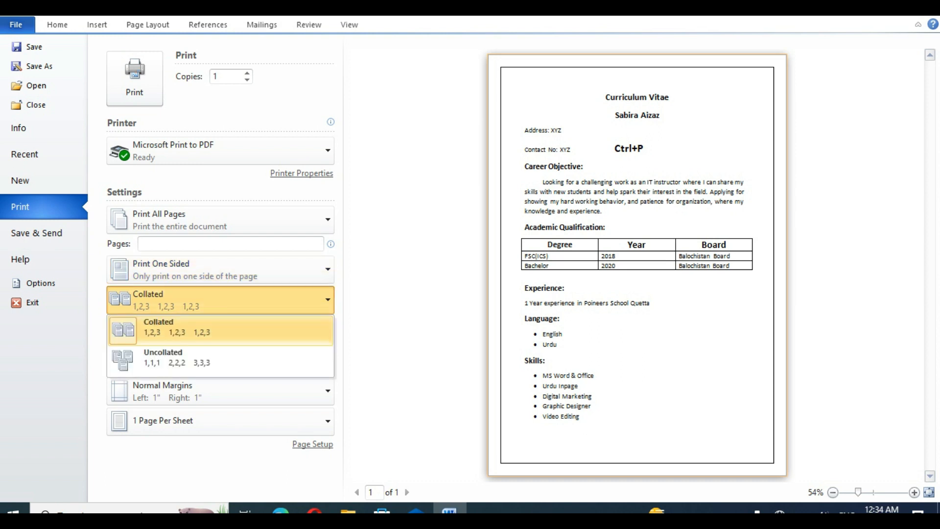
{"action": "key", "text": "Return"}
{"action": "key", "text": "Down"}
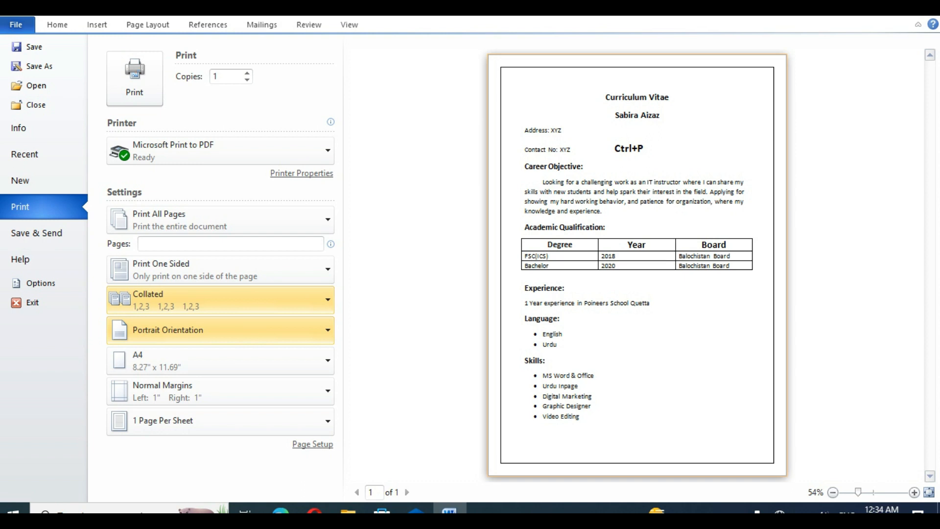
- Try landscape orientation for the CV printout and switch it back to portrait orientation
{"action": "key", "text": "Return"}
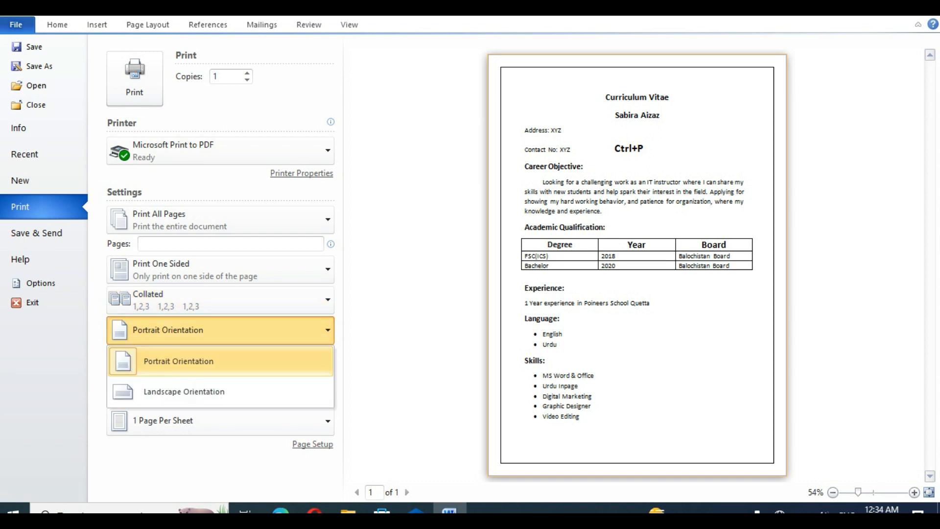
{"action": "key", "text": "Down"}
{"action": "key", "text": "Up"}
{"action": "key", "text": "Down"}
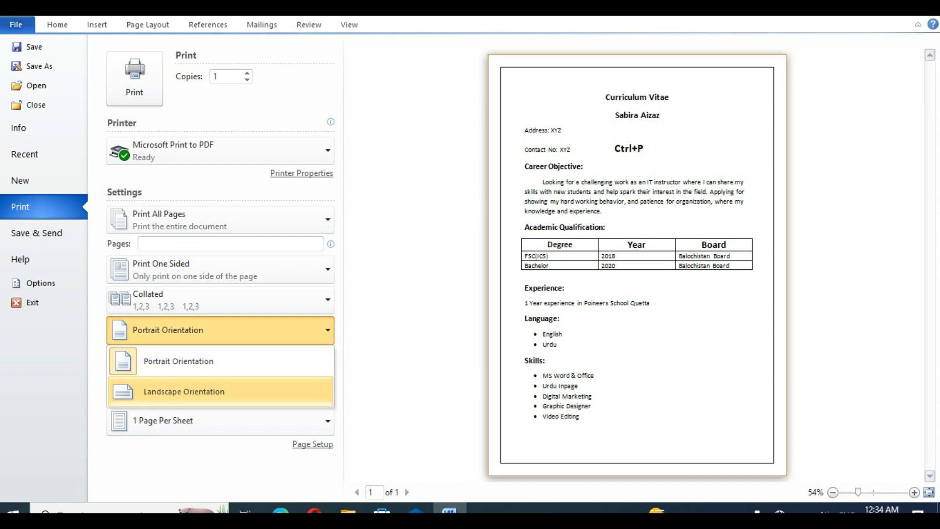
{"action": "key", "text": "Return"}
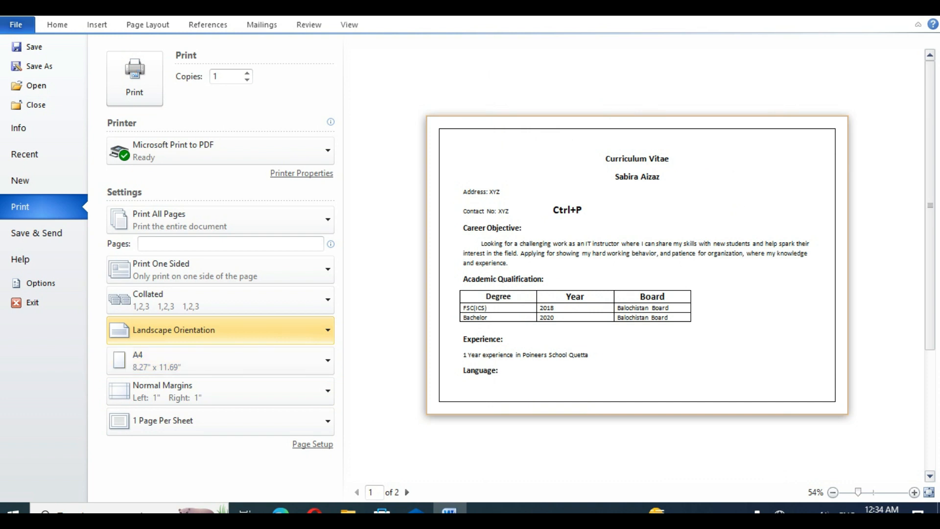
{"action": "key", "text": "Return"}
{"action": "key", "text": "Up"}
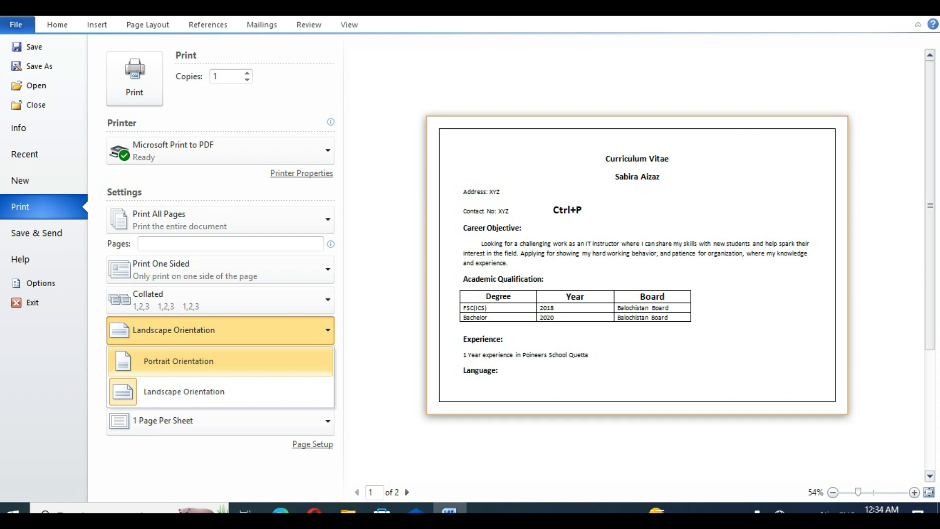
{"action": "key", "text": "Return"}
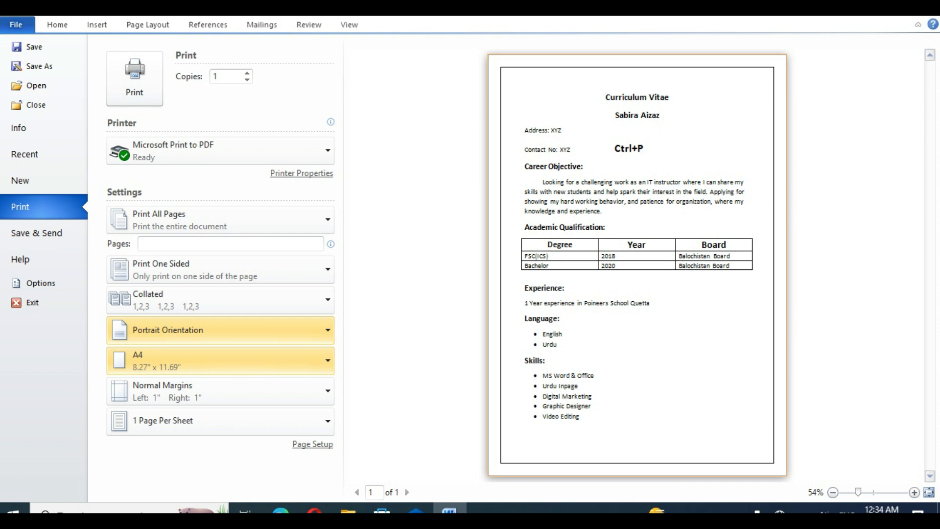
- Look through the available paper sizes from Letter to B5 (JIS) without choosing a different one
{"action": "key", "text": "Return"}
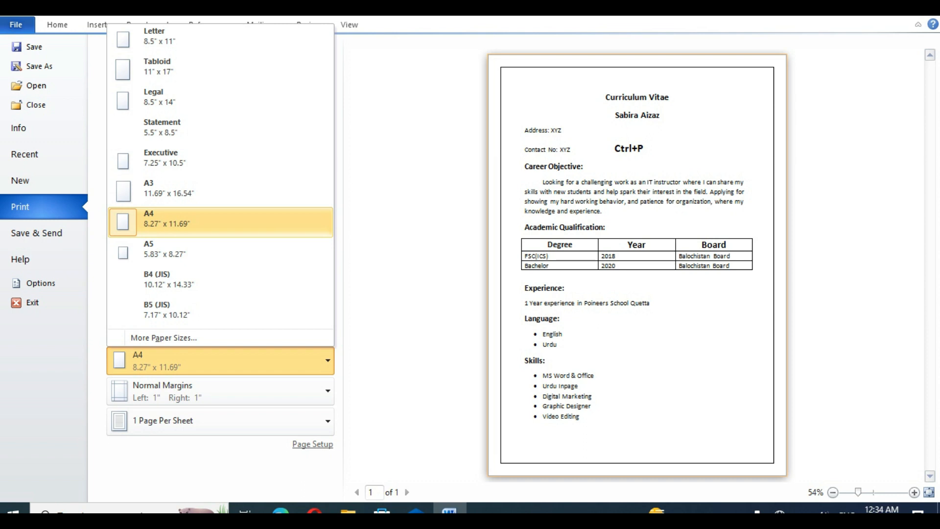
{"action": "key", "text": "Up"}
{"action": "key", "text": "Up"}
{"action": "key", "text": "Up"}
{"action": "key", "text": "Up"}
{"action": "key", "text": "Up"}
{"action": "key", "text": "Up"}
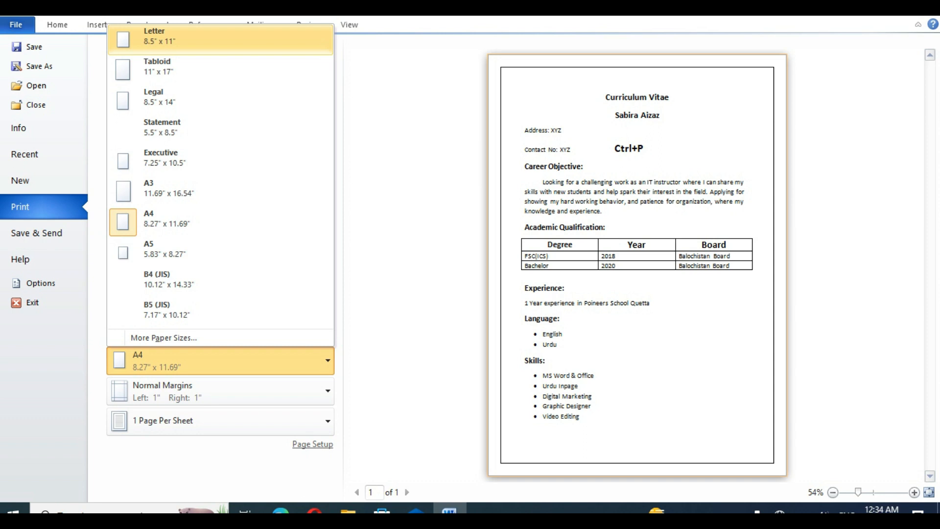
{"action": "key", "text": "Down"}
{"action": "key", "text": "Down"}
{"action": "key", "text": "Down"}
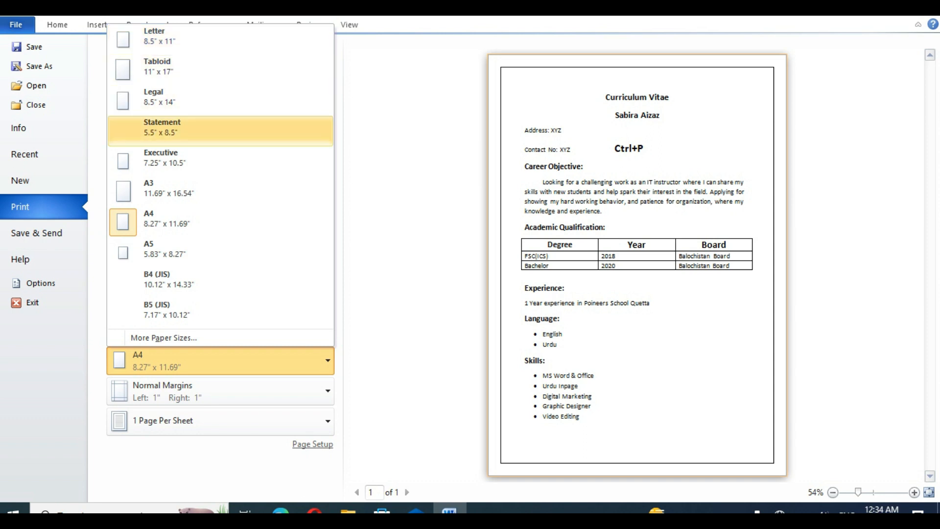
{"action": "key", "text": "Down"}
{"action": "key", "text": "Down"}
{"action": "key", "text": "Down"}
{"action": "key", "text": "Down"}
{"action": "key", "text": "Down"}
{"action": "key", "text": "Down"}
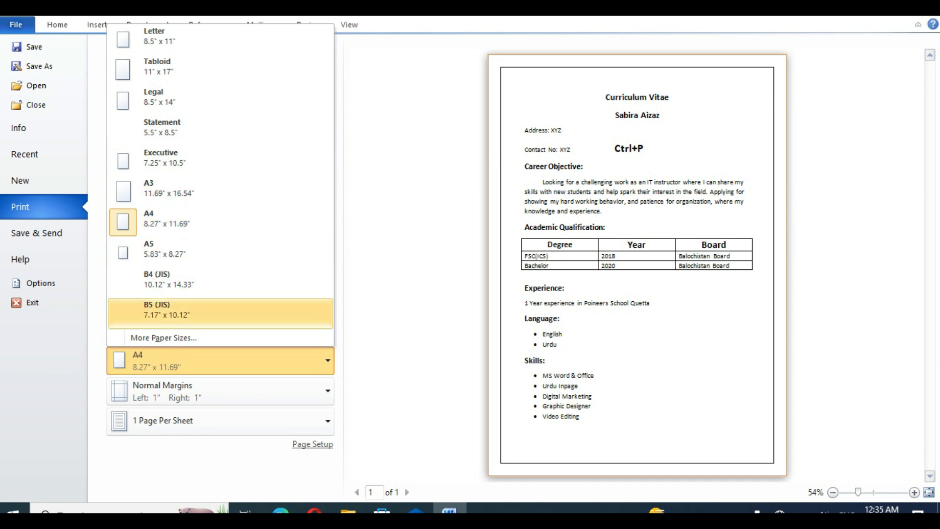
{"action": "key", "text": "Up"}
{"action": "key", "text": "Up"}
{"action": "key", "text": "Up"}
{"action": "key", "text": "Up"}
{"action": "key", "text": "Up"}
{"action": "key", "text": "Up"}
{"action": "key", "text": "Escape"}
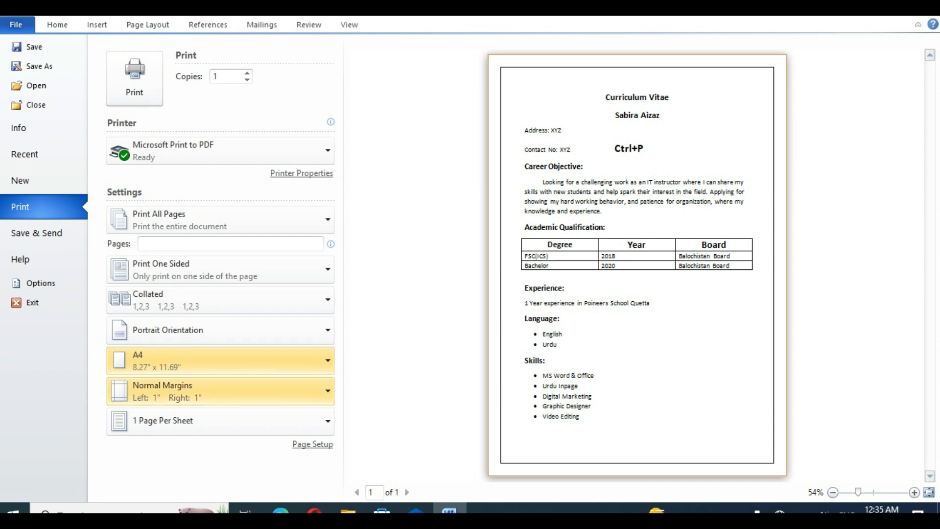
- Look through the margin presets for the printout, from Normal to Office 2003 Default
{"action": "key", "text": "Return"}
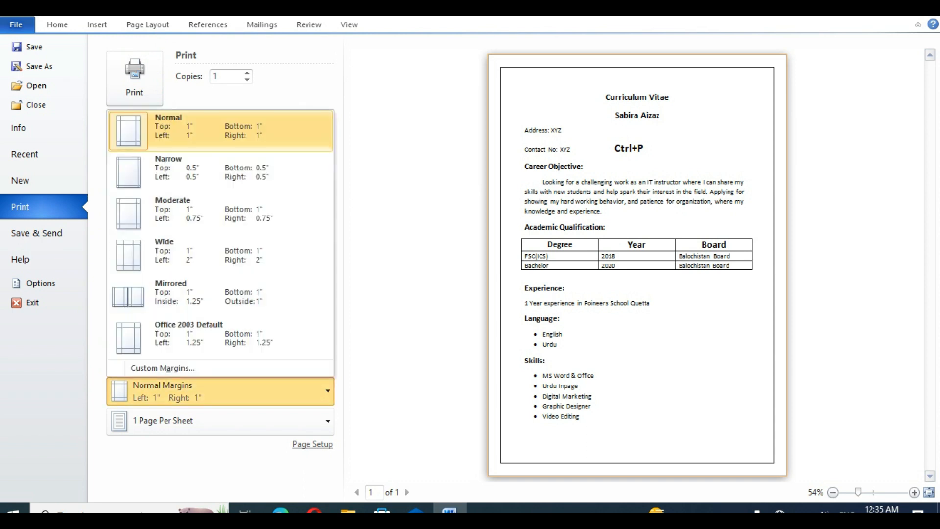
{"action": "key", "text": "Down"}
{"action": "key", "text": "Down"}
{"action": "key", "text": "Up"}
{"action": "key", "text": "Up"}
{"action": "key", "text": "Down"}
{"action": "key", "text": "Down"}
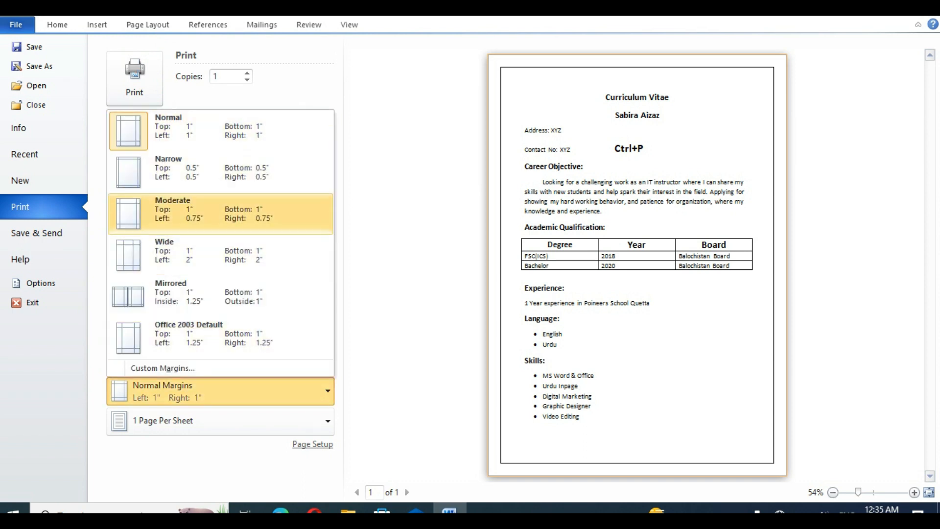
{"action": "key", "text": "Down"}
{"action": "key", "text": "Down"}
{"action": "key", "text": "Down"}
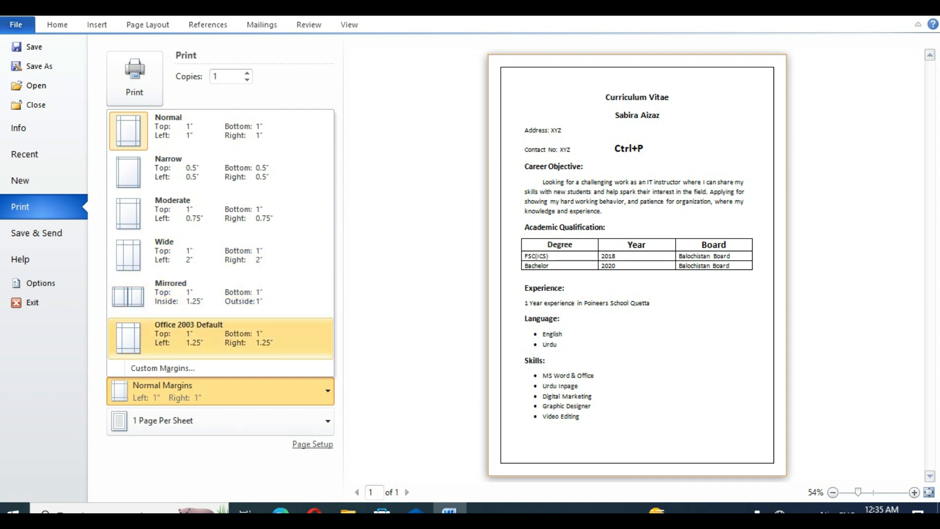
{"action": "key", "text": "Up"}
{"action": "key", "text": "Up"}
{"action": "key", "text": "Up"}
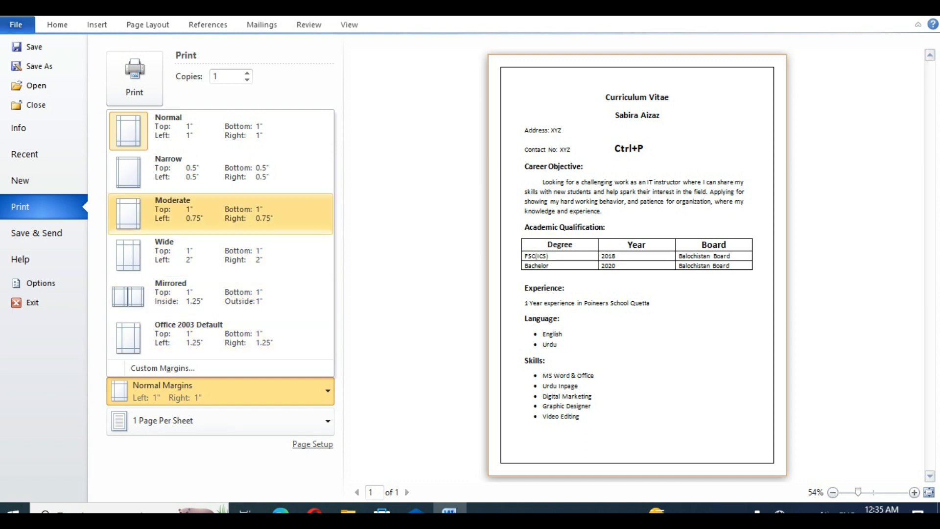
- Try the Wide margin preset on the CV and restore the Normal margins
{"action": "key", "text": "Down"}
{"action": "key", "text": "Return"}
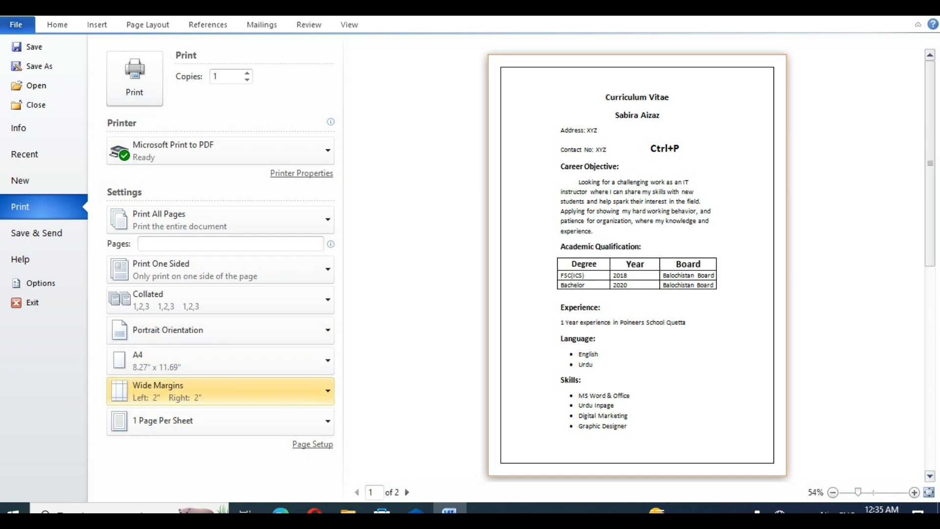
{"action": "left_click", "coordinate": [220, 391]}
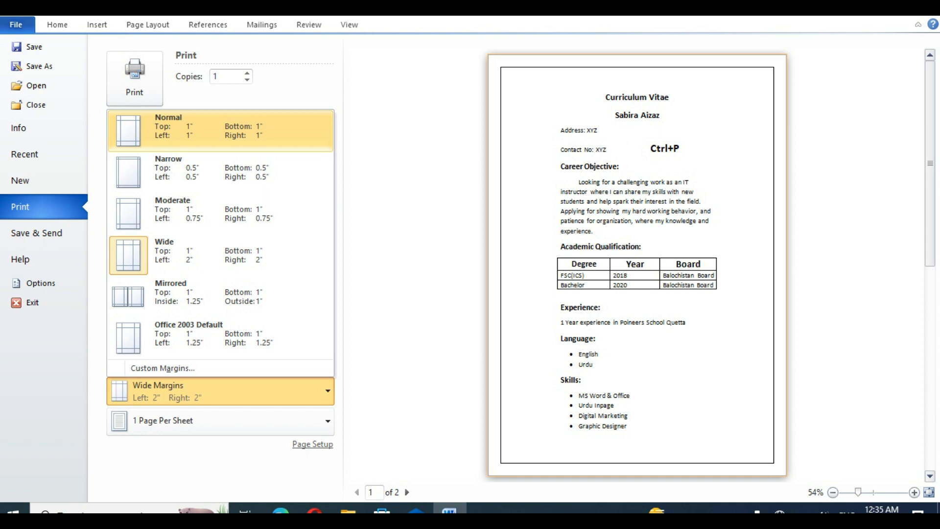
{"action": "left_click", "coordinate": [220, 130]}
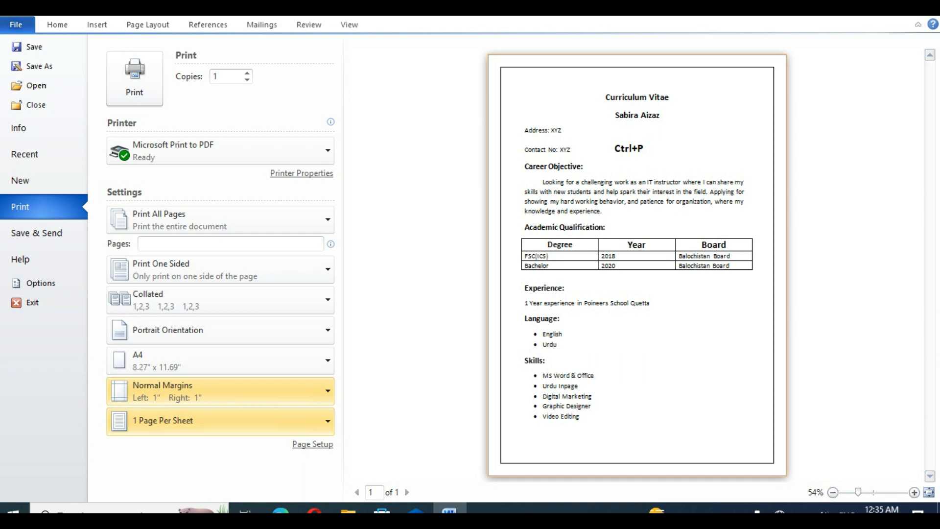
- Set the printout to 4 pages per sheet
{"action": "left_click", "coordinate": [220, 421]}
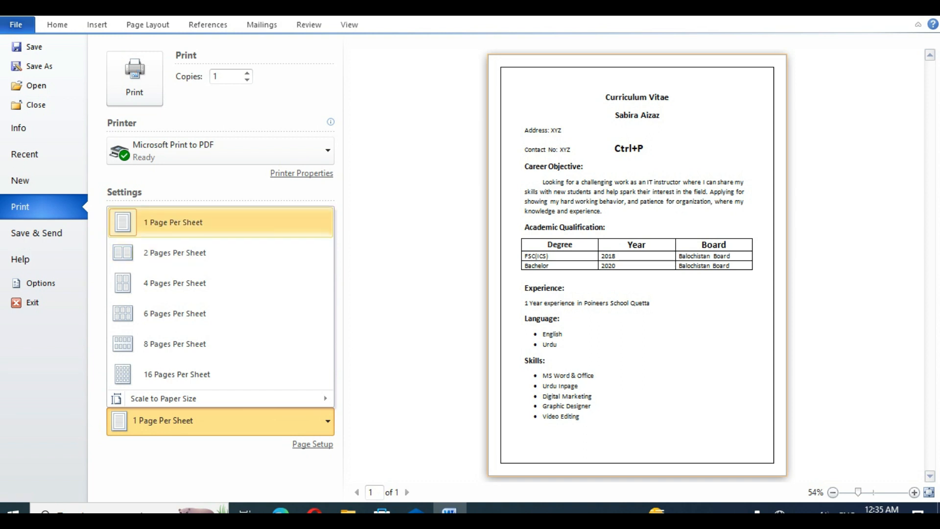
{"action": "key", "text": "Down"}
{"action": "key", "text": "Down"}
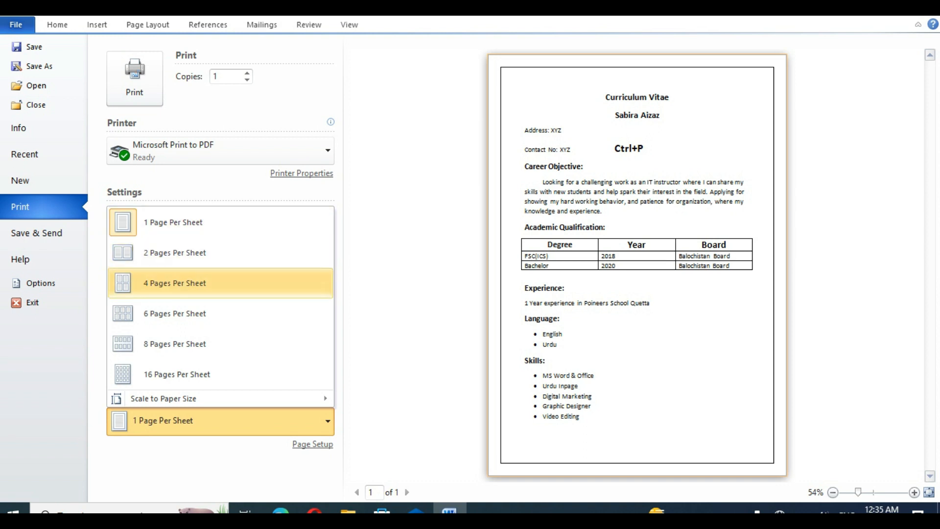
{"action": "key", "text": "Return"}
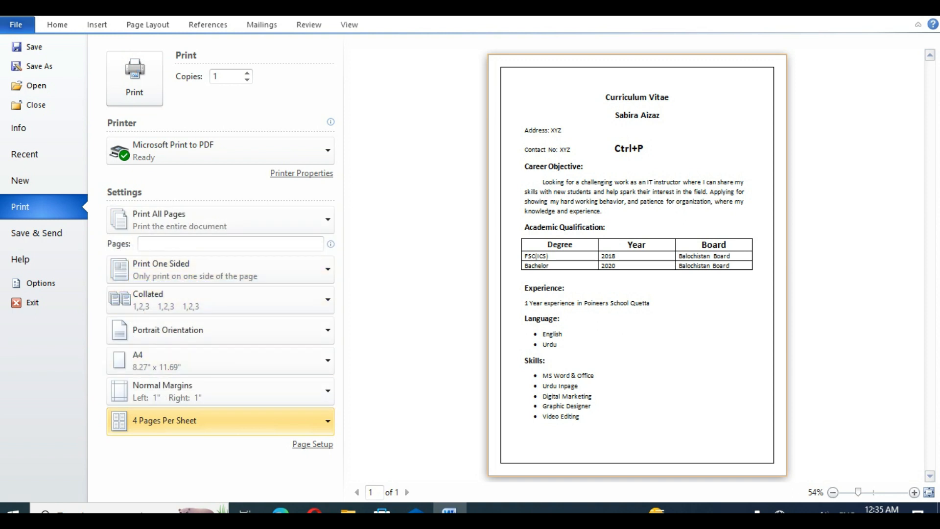
- Set the printout to 2 pages per sheet and review the remaining pages-per-sheet choices
{"action": "left_click", "coordinate": [220, 421]}
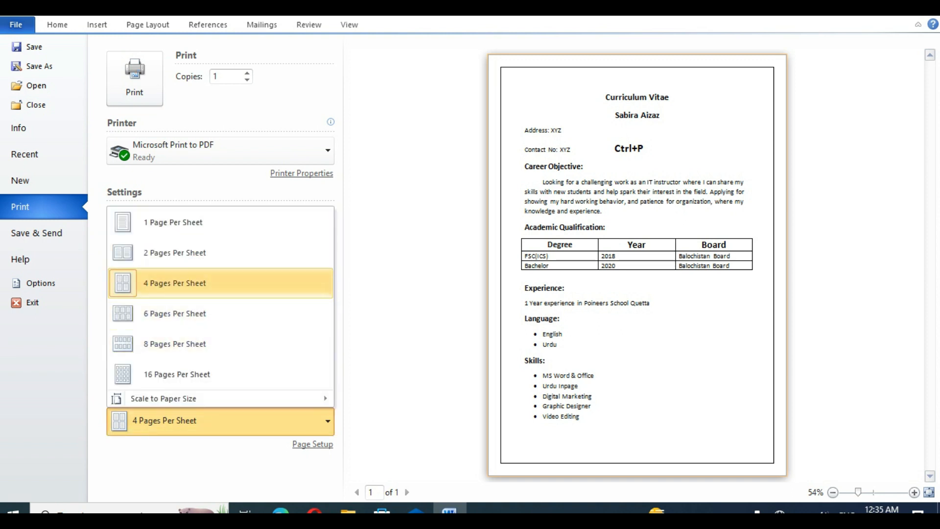
{"action": "left_click", "coordinate": [166, 250]}
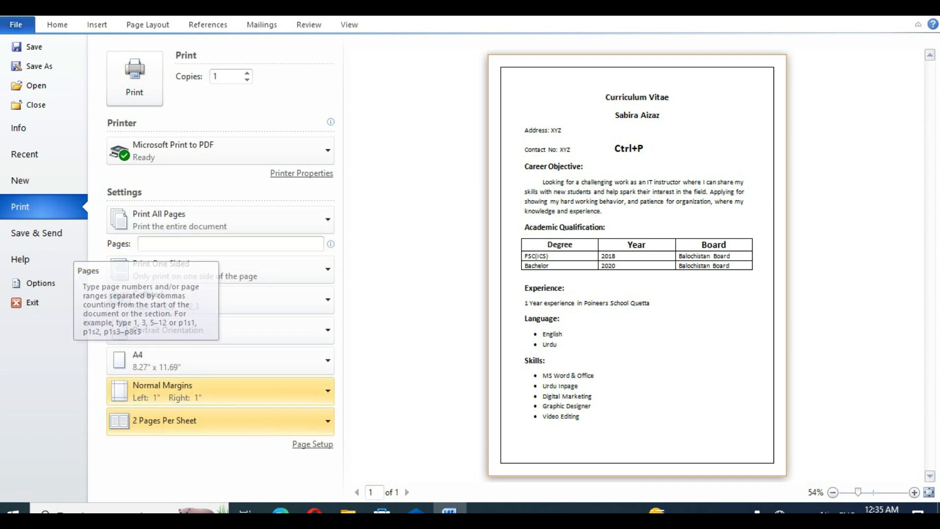
{"action": "left_click", "coordinate": [220, 421]}
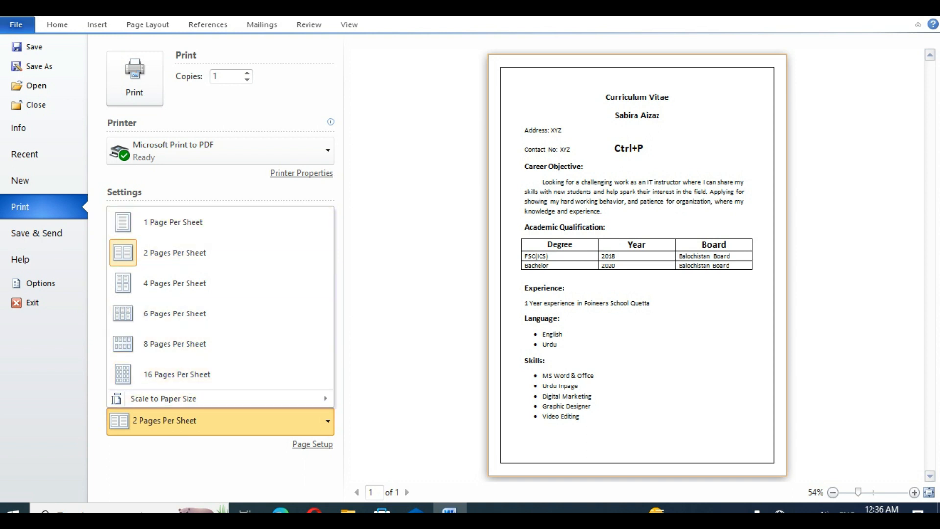
{"action": "left_click", "coordinate": [220, 421]}
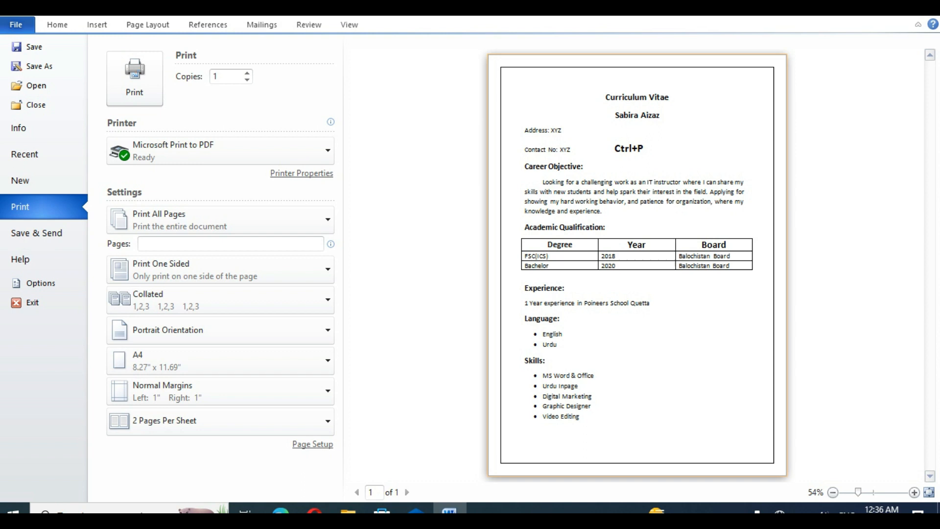
- Vary the number of print copies, including a count of 10, and set it back to 1
{"action": "left_click", "coordinate": [246, 73]}
{"action": "left_click", "coordinate": [246, 73]}
{"action": "left_click", "coordinate": [247, 73]}
{"action": "left_click", "coordinate": [247, 73]}
{"action": "left_click", "coordinate": [247, 73]}
{"action": "left_click", "coordinate": [247, 79]}
{"action": "left_click", "coordinate": [247, 80]}
{"action": "left_click", "coordinate": [247, 80]}
{"action": "left_click", "coordinate": [247, 79]}
{"action": "left_click", "coordinate": [247, 73]}
{"action": "left_click", "coordinate": [247, 73]}
{"action": "left_click", "coordinate": [247, 73]}
{"action": "left_click", "coordinate": [247, 73]}
{"action": "left_click", "coordinate": [247, 73]}
{"action": "left_click", "coordinate": [247, 73]}
{"action": "key", "text": "BackSpace"}
{"action": "type", "text": "10"}
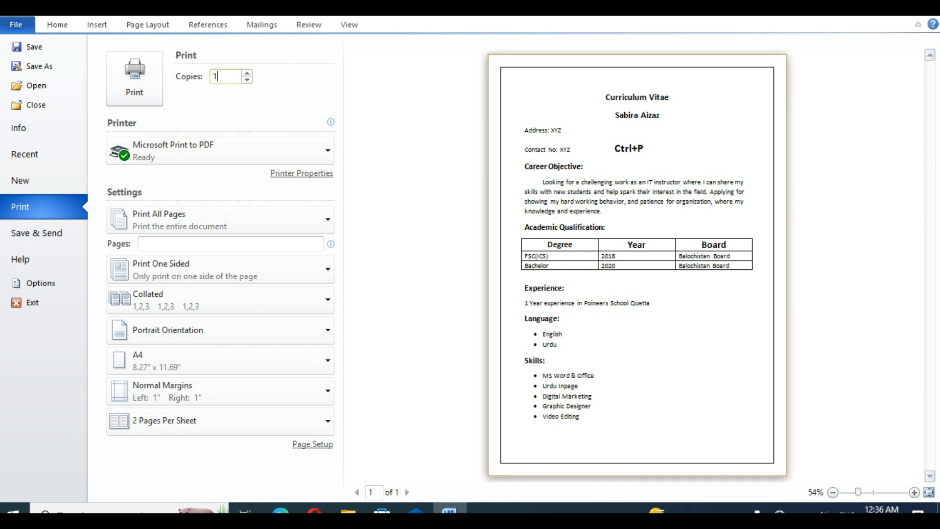